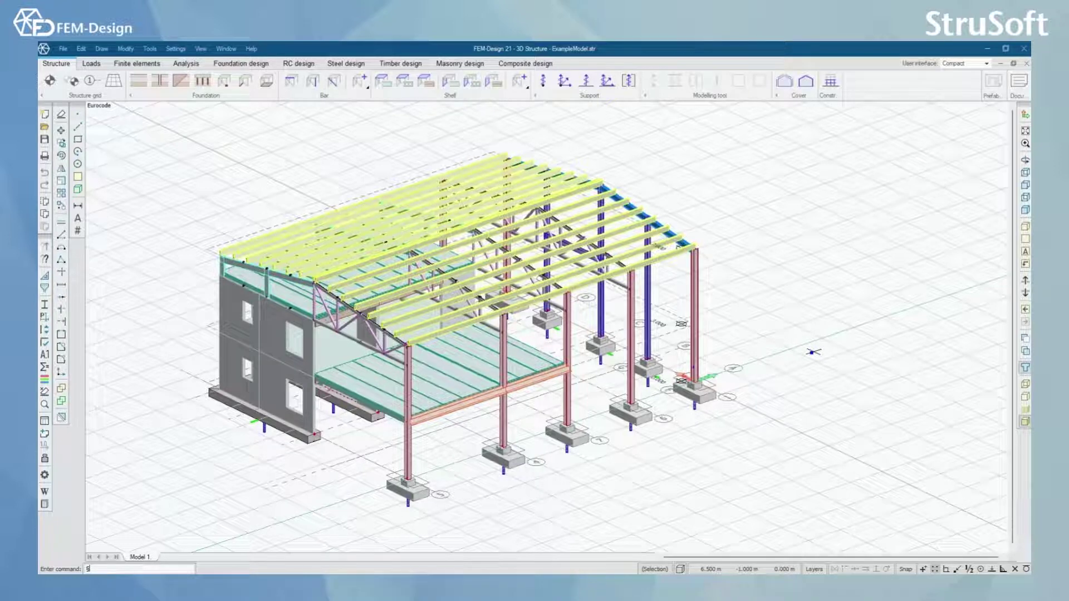
Open Quick tools from Window > Other windows and dock it to the right of the model.
{"action": "left_click", "coordinate": [219, 49]}
{"action": "mouse_move", "coordinate": [255, 73]}
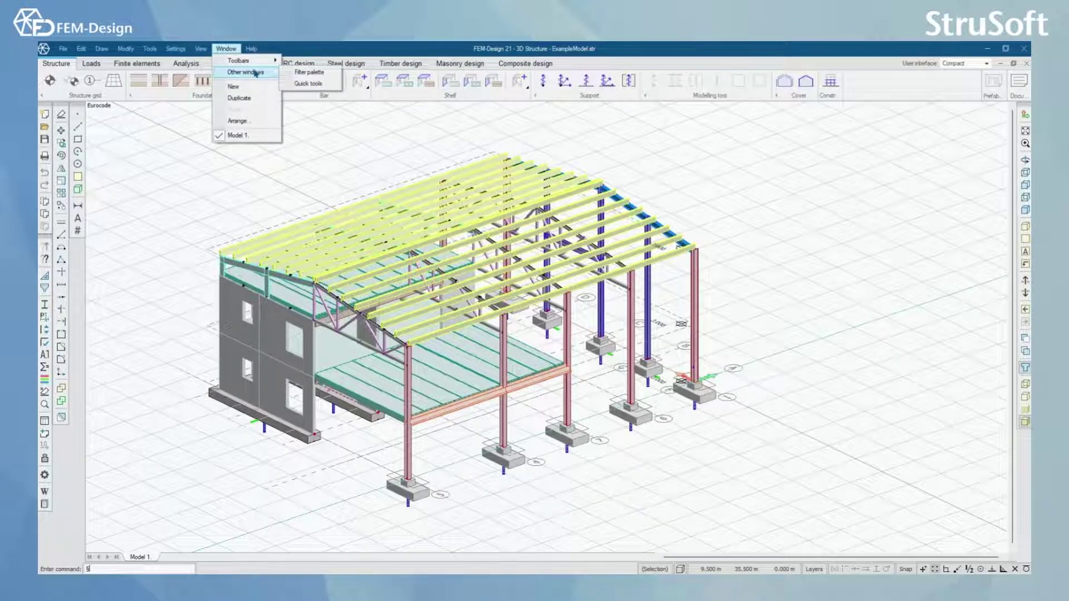
{"action": "left_click", "coordinate": [308, 84]}
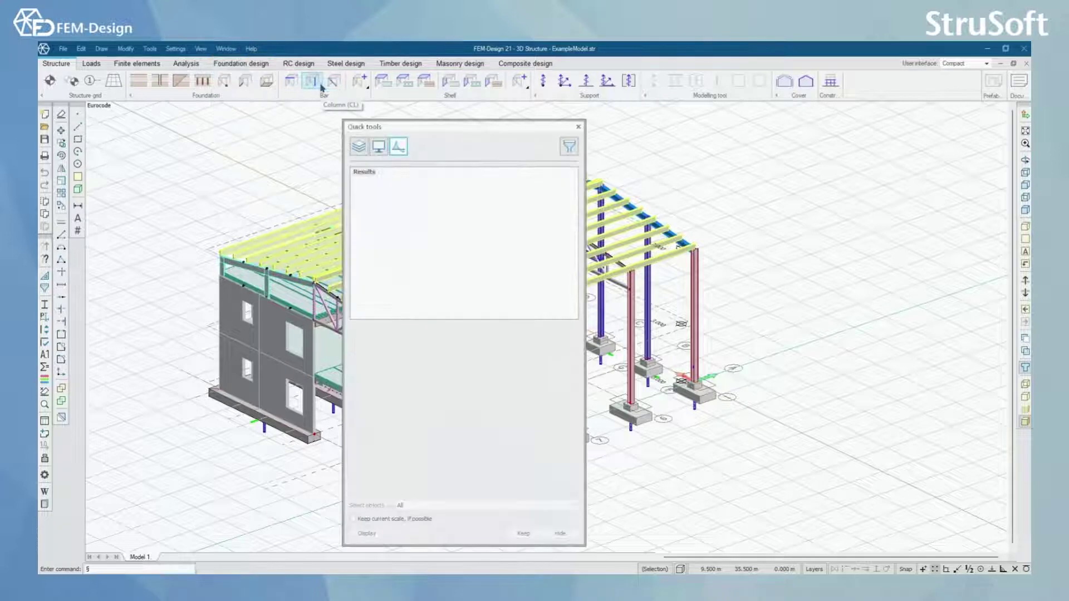
{"action": "left_click_drag", "start_coordinate": [437, 125], "coordinate": [1005, 174]}
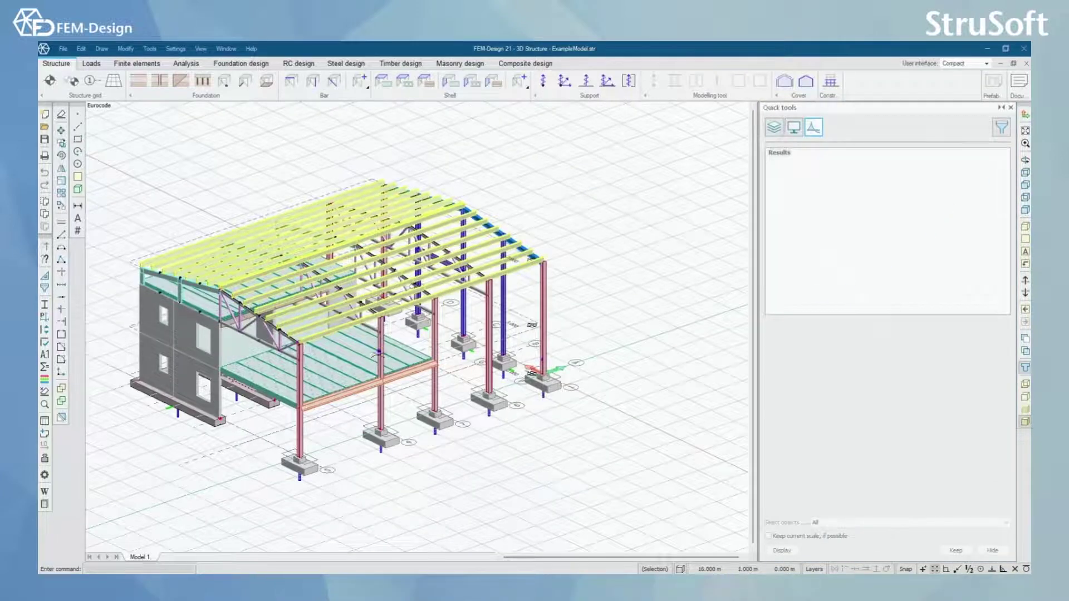
{"action": "middle_click_drag", "start_coordinate": [377, 354], "coordinate": [433, 397]}
{"action": "scroll", "coordinate": [462, 328], "scroll_direction": "up", "scroll_amount": 2}
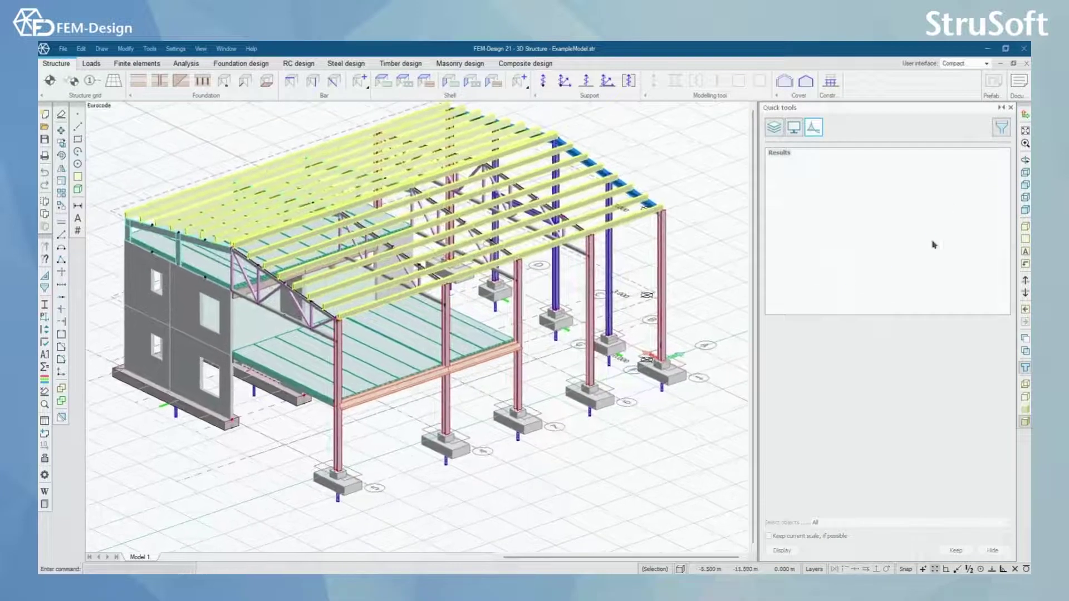
{"action": "scroll", "coordinate": [471, 344], "scroll_direction": "down", "scroll_amount": 3}
{"action": "scroll", "coordinate": [675, 231], "scroll_direction": "up", "scroll_amount": 1}
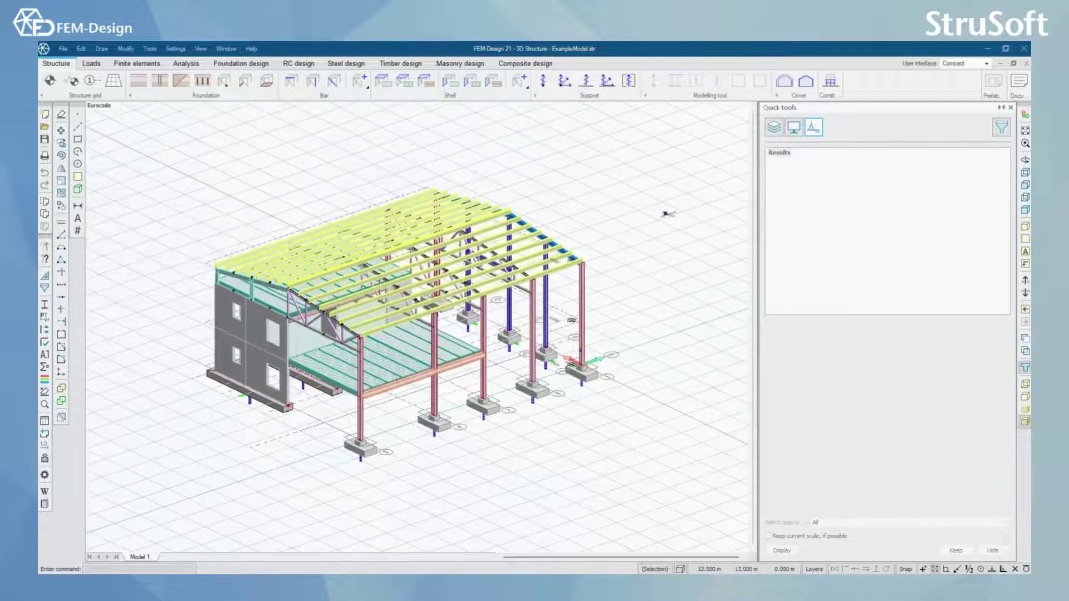
Show the Quick tools Layers page, orbit the hall, and start filtering the Object layers list.
{"action": "left_click", "coordinate": [774, 132]}
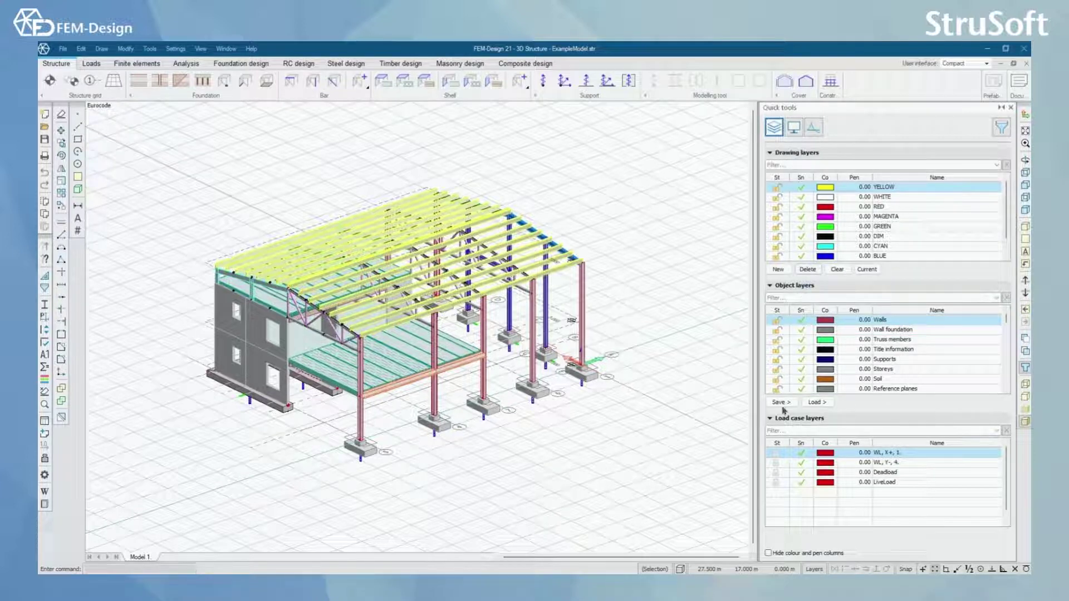
{"action": "middle_click_drag", "start_coordinate": [490, 445], "coordinate": [406, 447]}
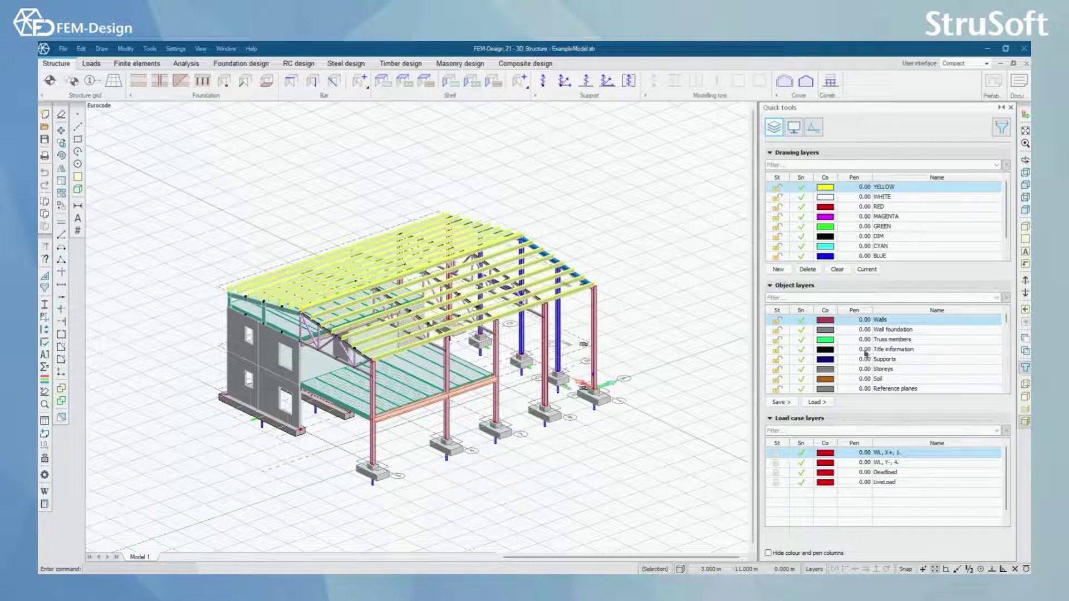
{"action": "scroll", "coordinate": [431, 449], "scroll_direction": "up", "scroll_amount": 3}
{"action": "scroll", "coordinate": [431, 449], "scroll_direction": "down", "scroll_amount": 3}
{"action": "left_click_drag", "start_coordinate": [432, 449], "coordinate": [412, 468]}
{"action": "scroll", "coordinate": [437, 475], "scroll_direction": "up", "scroll_amount": 3}
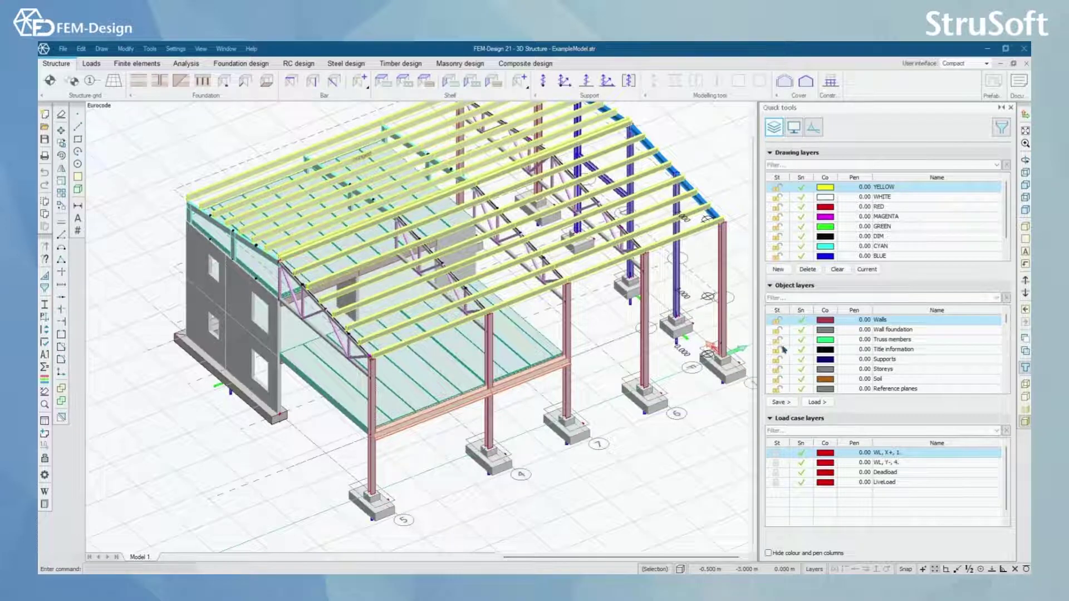
{"action": "left_click", "coordinate": [798, 298]}
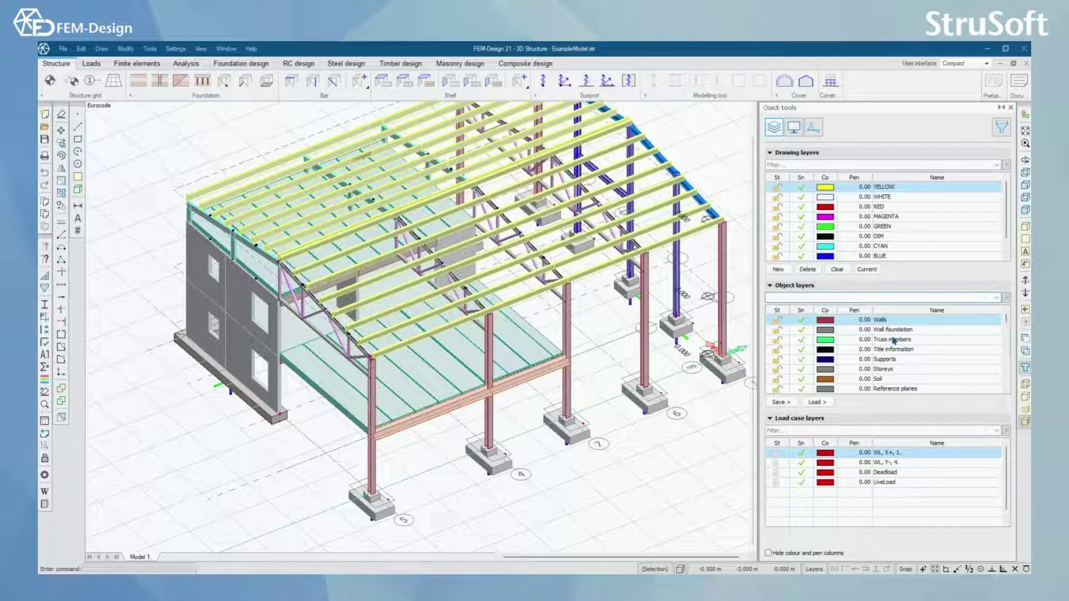
{"action": "type", "text": "wal"}
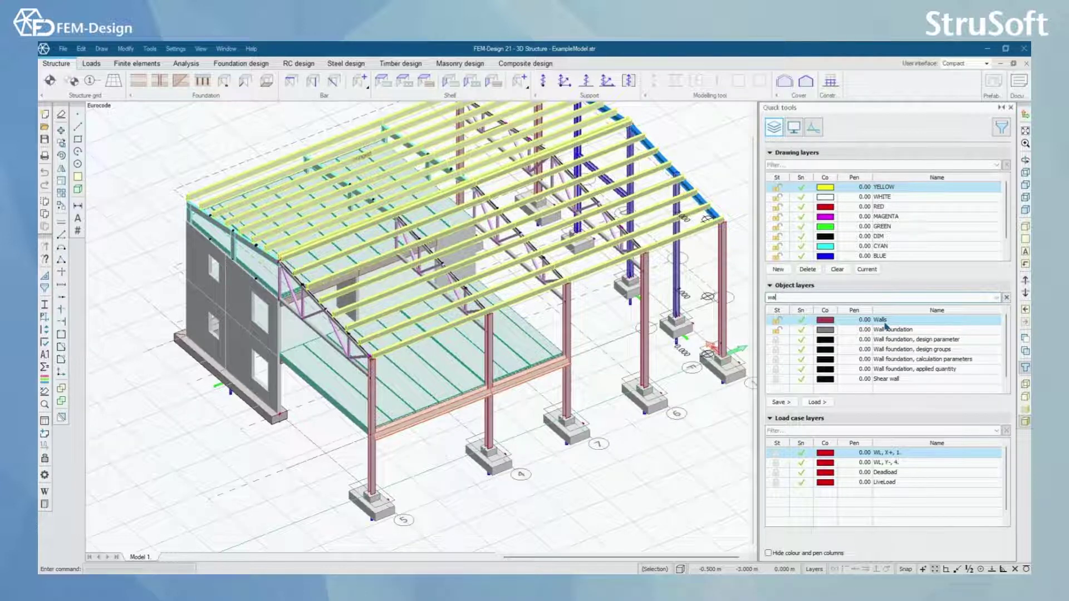
{"action": "key", "text": "BackSpace"}
{"action": "key", "text": "BackSpace"}
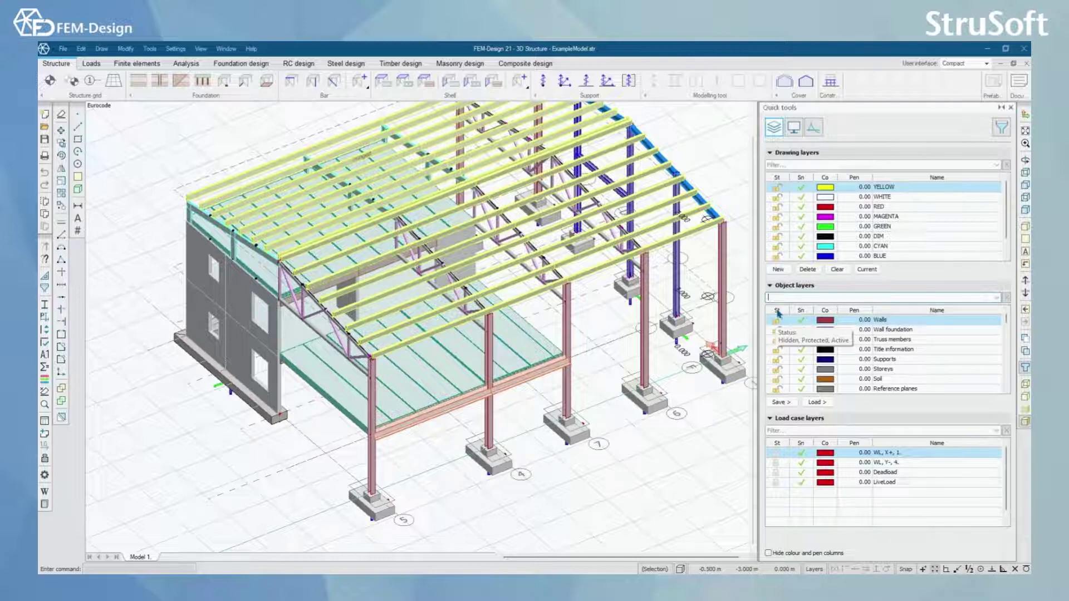
{"action": "left_click", "coordinate": [778, 315]}
{"action": "left_click", "coordinate": [778, 316]}
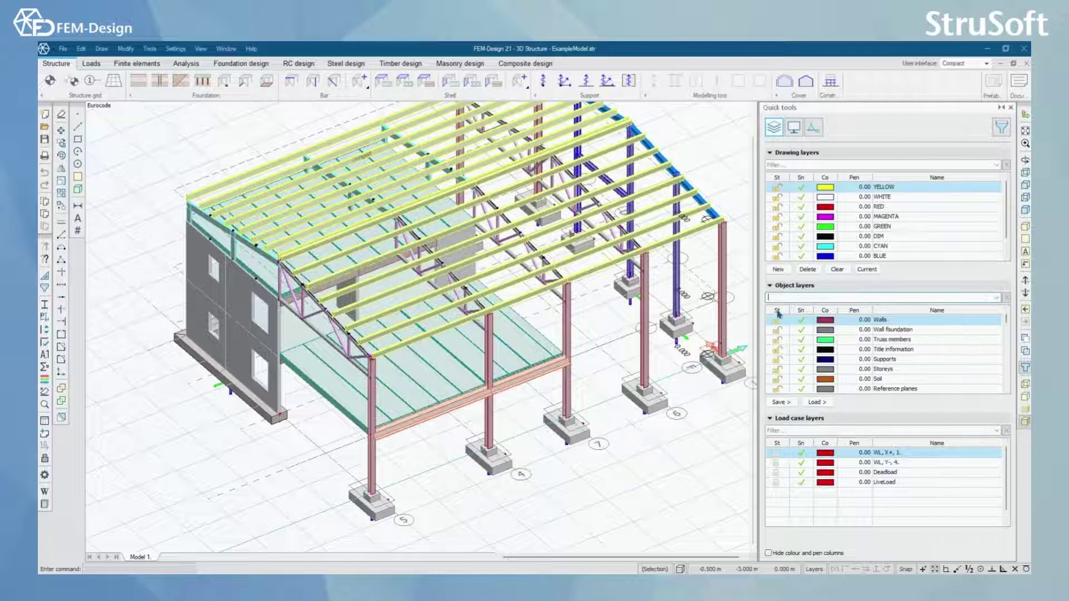
{"action": "left_click", "coordinate": [778, 310]}
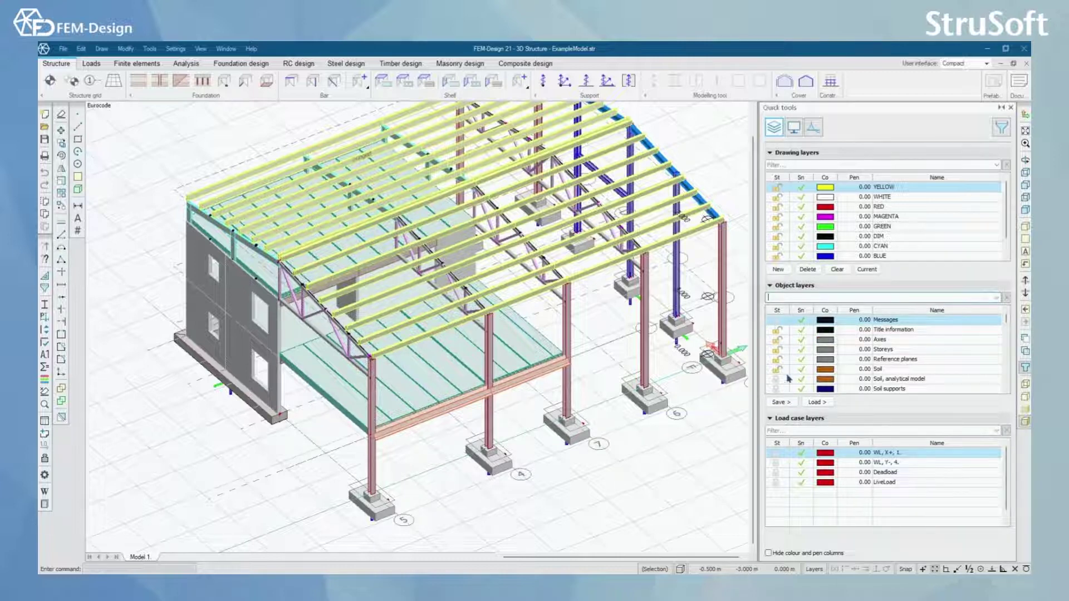
{"action": "left_click", "coordinate": [778, 313]}
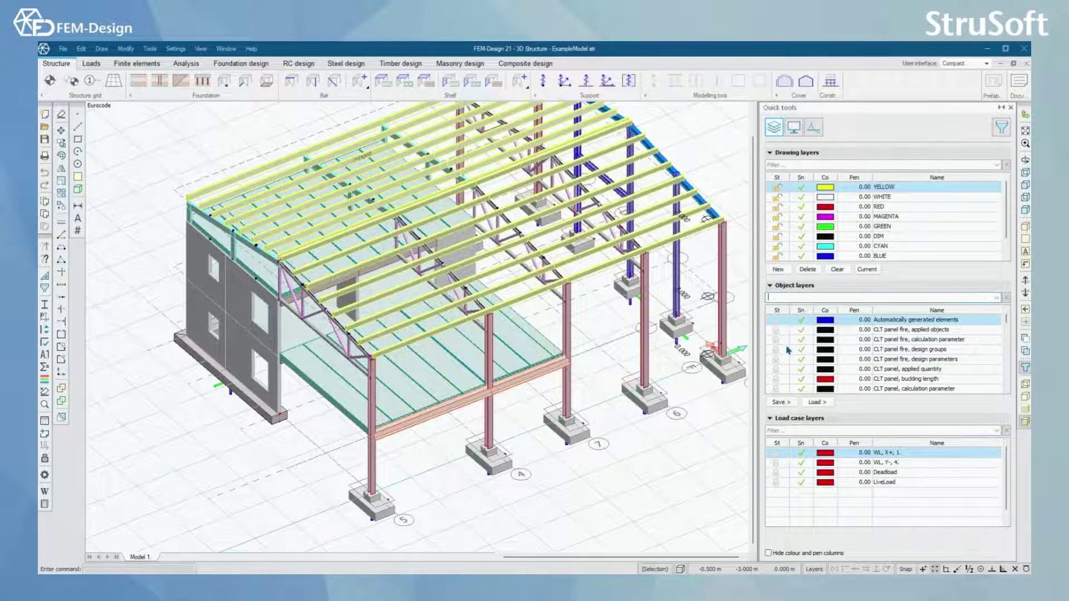
{"action": "scroll", "coordinate": [1008, 321], "scroll_direction": "down", "scroll_amount": 3}
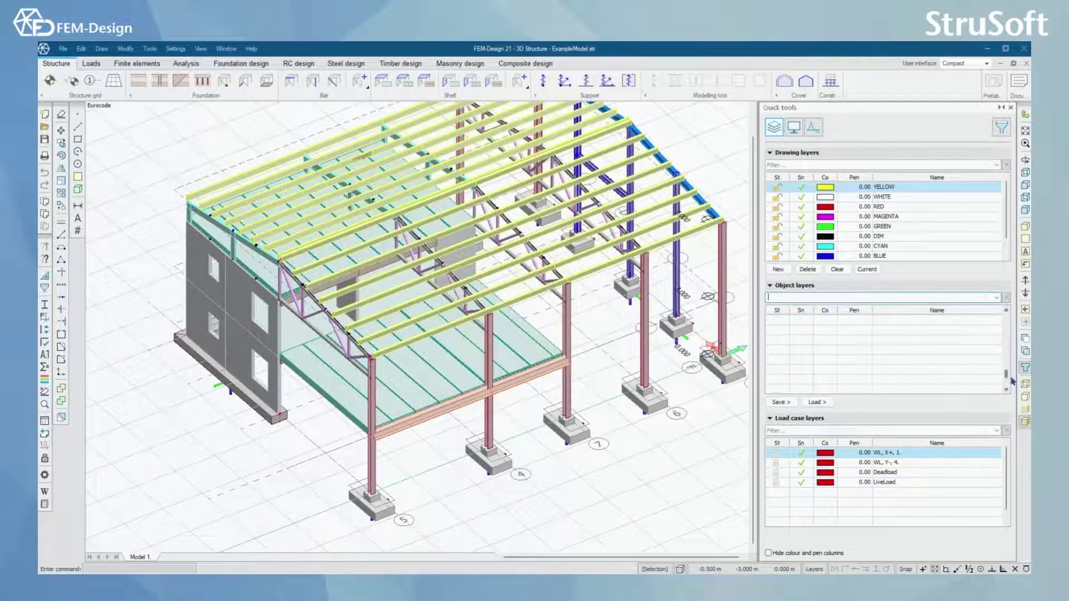
{"action": "scroll", "coordinate": [1008, 321], "scroll_direction": "up", "scroll_amount": 3}
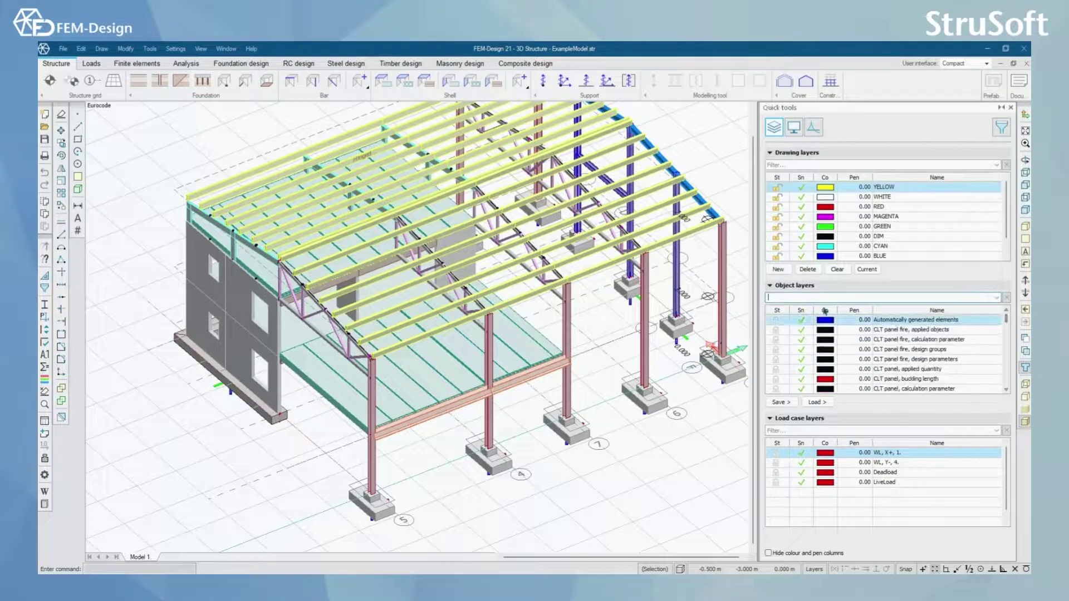
{"action": "left_click", "coordinate": [780, 312]}
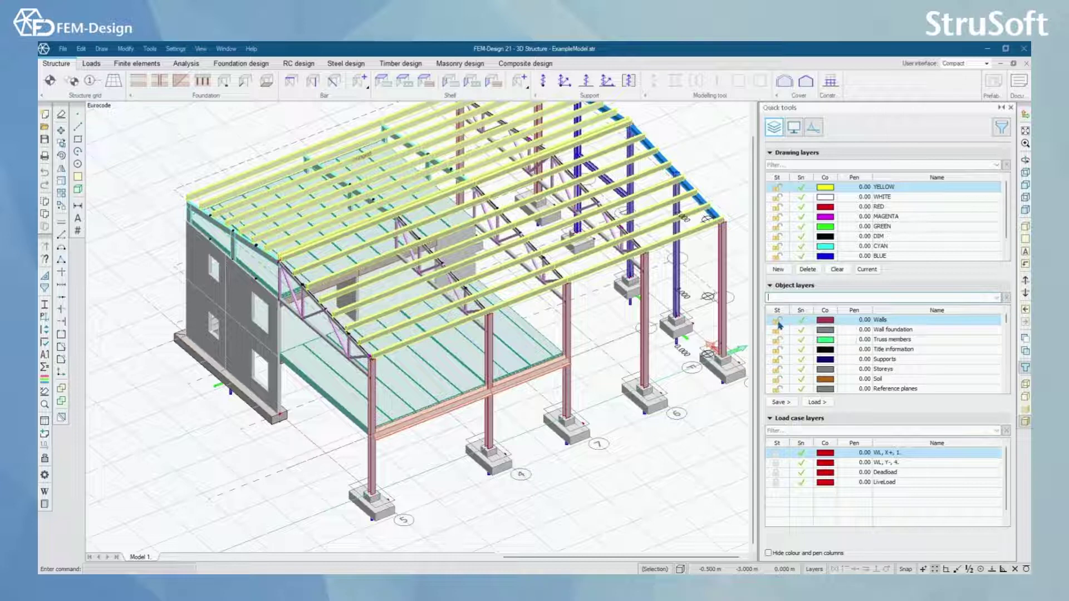
{"action": "left_click", "coordinate": [778, 322]}
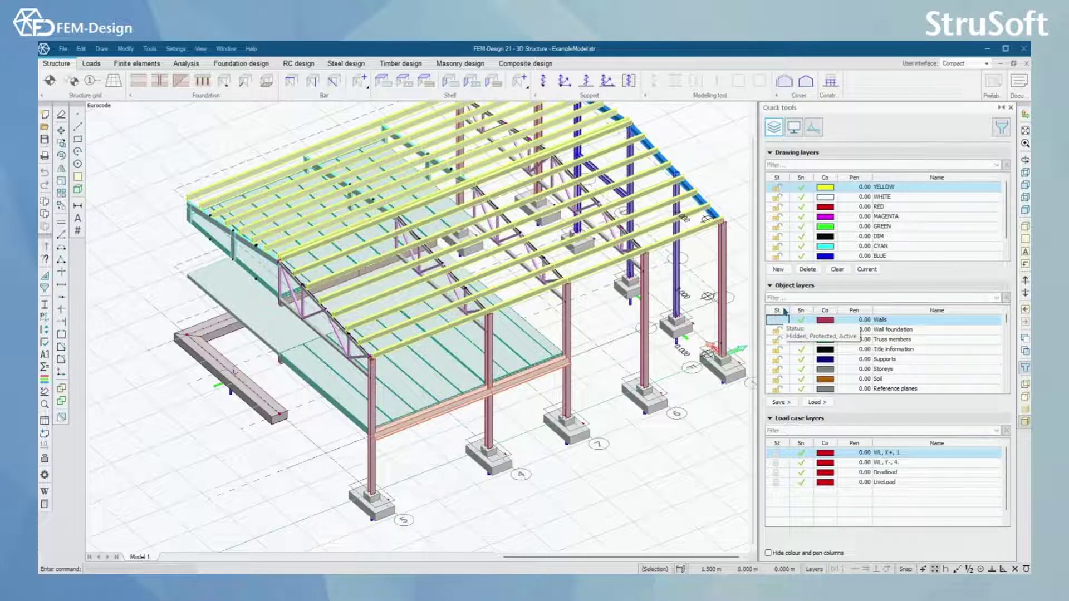
{"action": "left_click", "coordinate": [777, 324]}
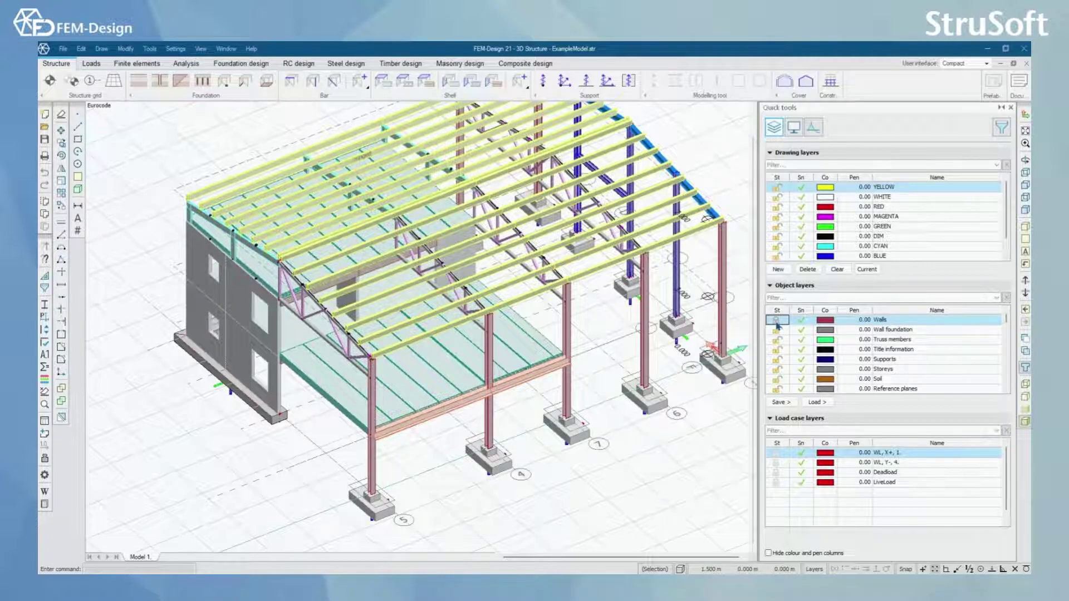
{"action": "scroll", "coordinate": [290, 423], "scroll_direction": "up", "scroll_amount": 3}
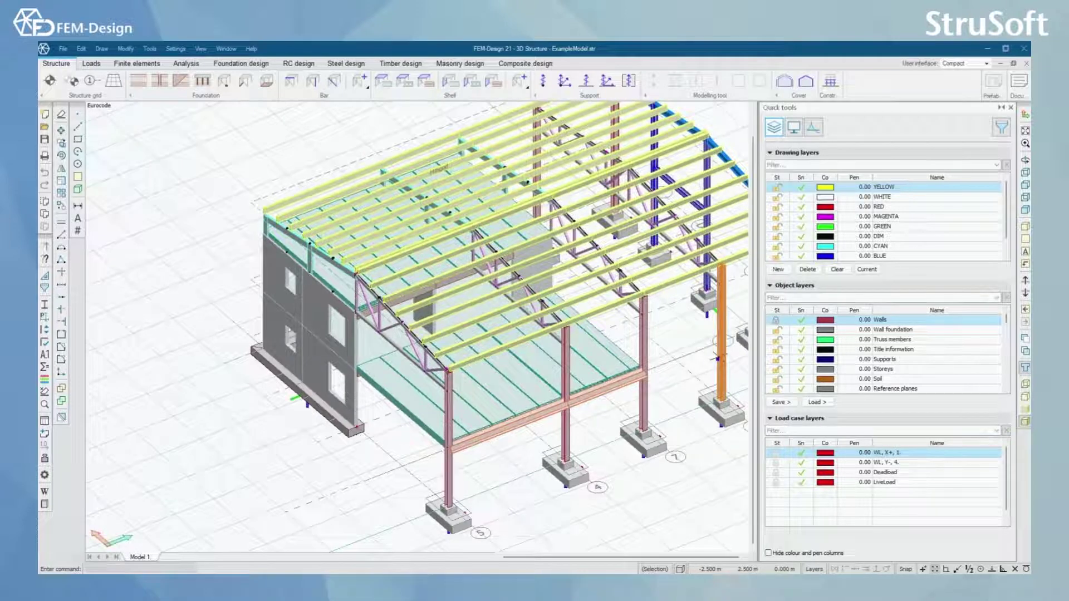
{"action": "left_click", "coordinate": [777, 322]}
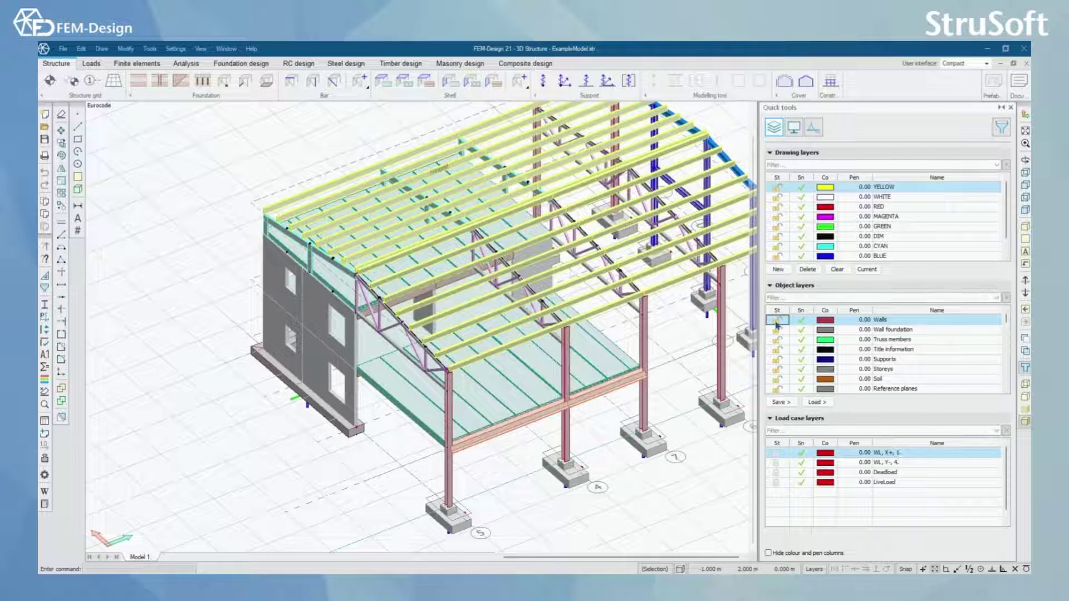
{"action": "middle_click_drag", "start_coordinate": [312, 390], "coordinate": [289, 417]}
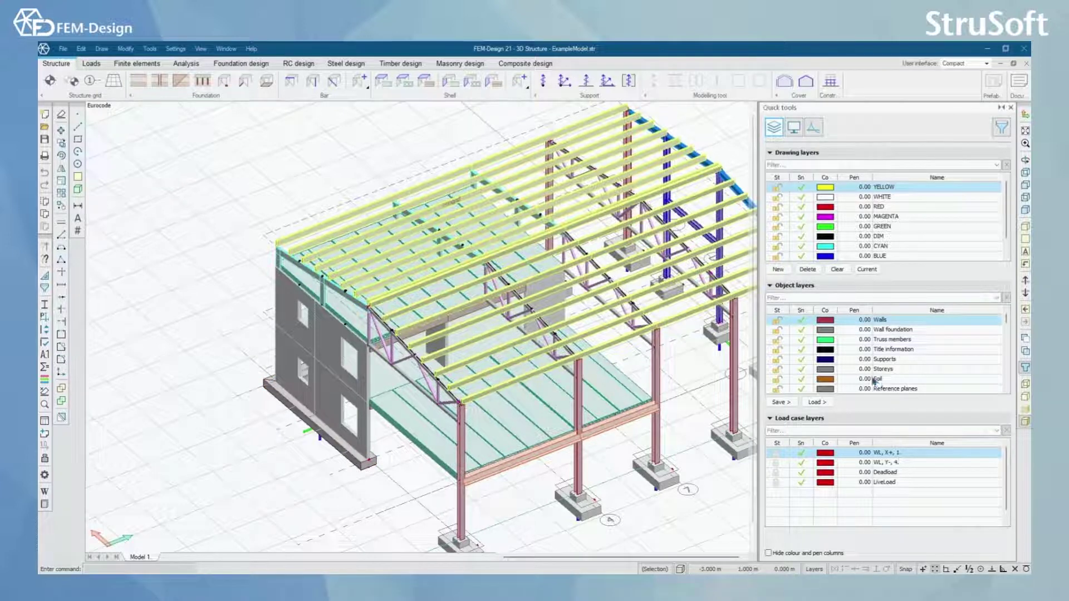
{"action": "left_click", "coordinate": [802, 322]}
{"action": "left_click", "coordinate": [803, 322]}
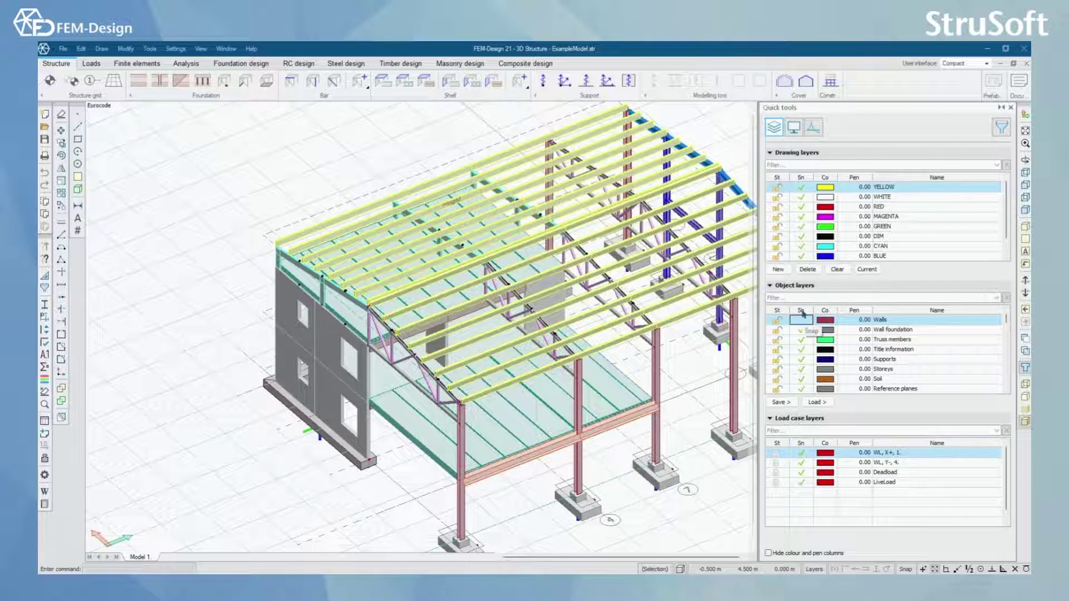
{"action": "left_click", "coordinate": [802, 321]}
{"action": "left_click", "coordinate": [827, 321]}
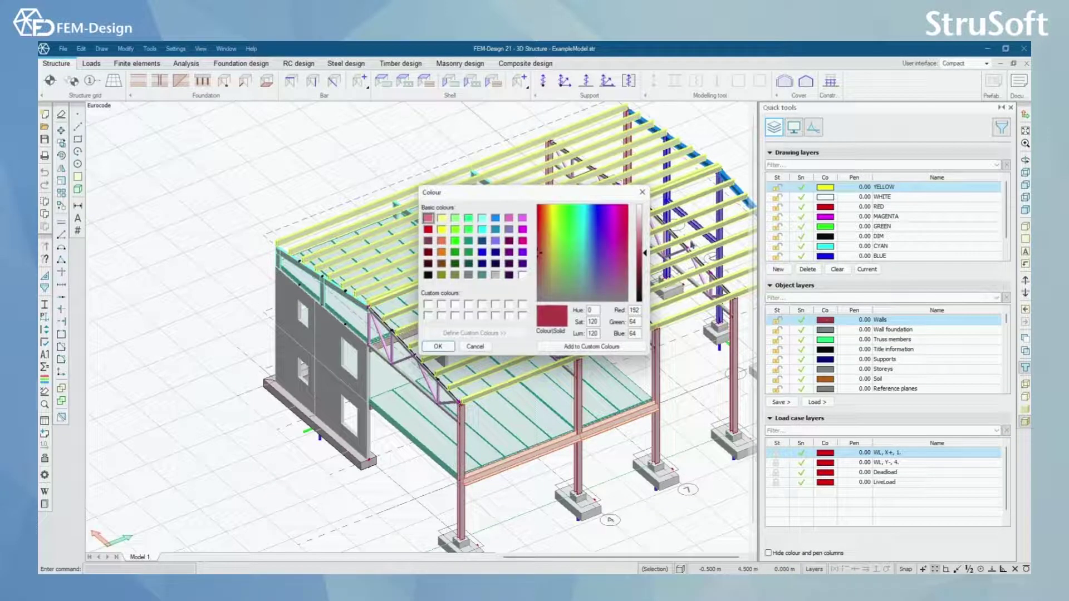
{"action": "left_click", "coordinate": [652, 189]}
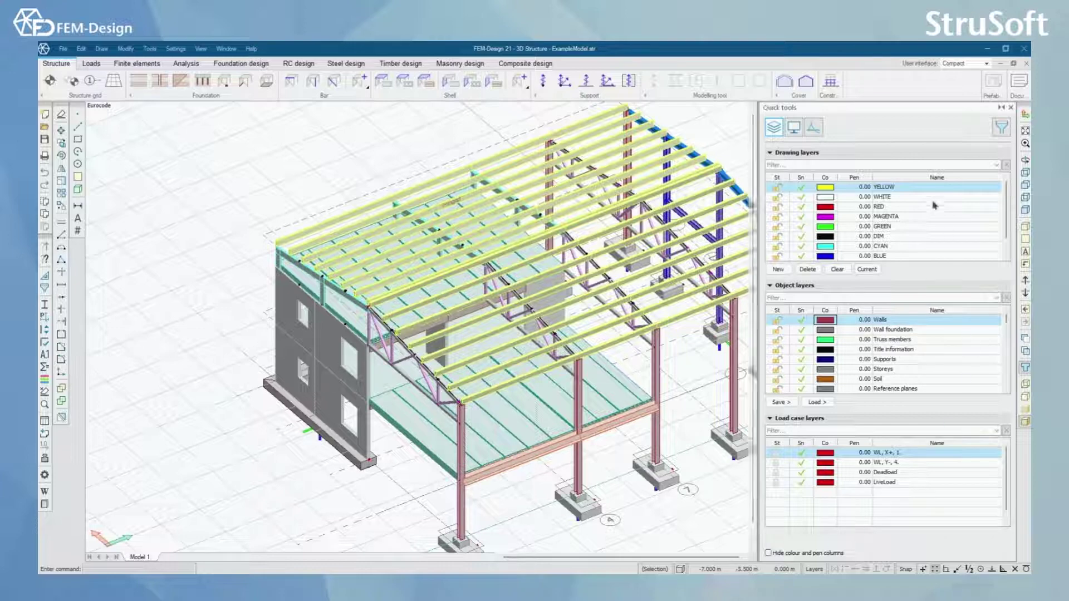
{"action": "left_click", "coordinate": [758, 336]}
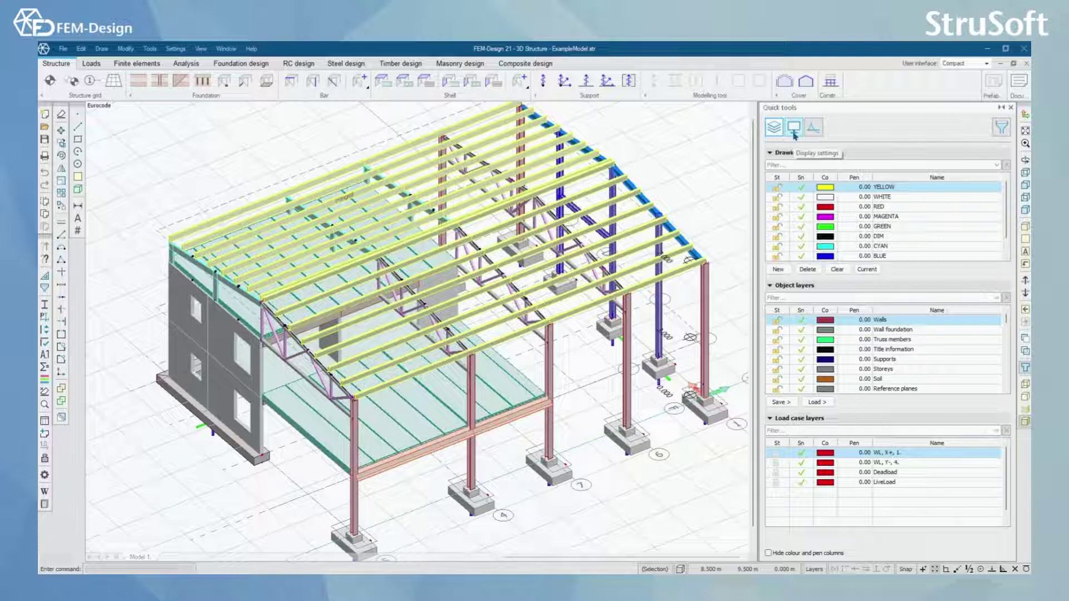
Open Quick tools display settings, expand Macro, and turn structural element ID labels on.
{"action": "left_click", "coordinate": [795, 132]}
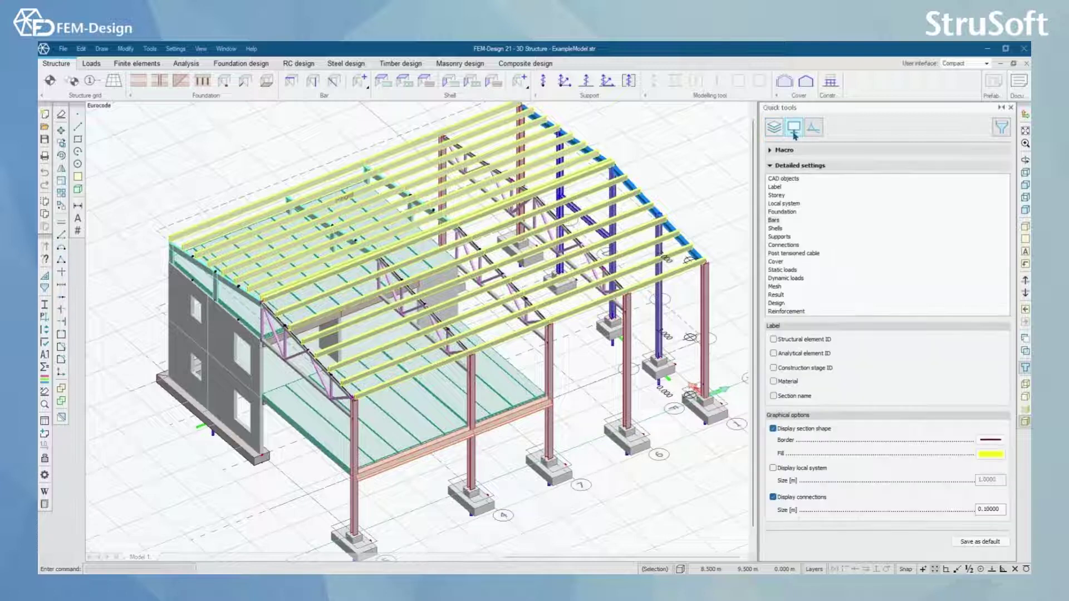
{"action": "left_click", "coordinate": [770, 166]}
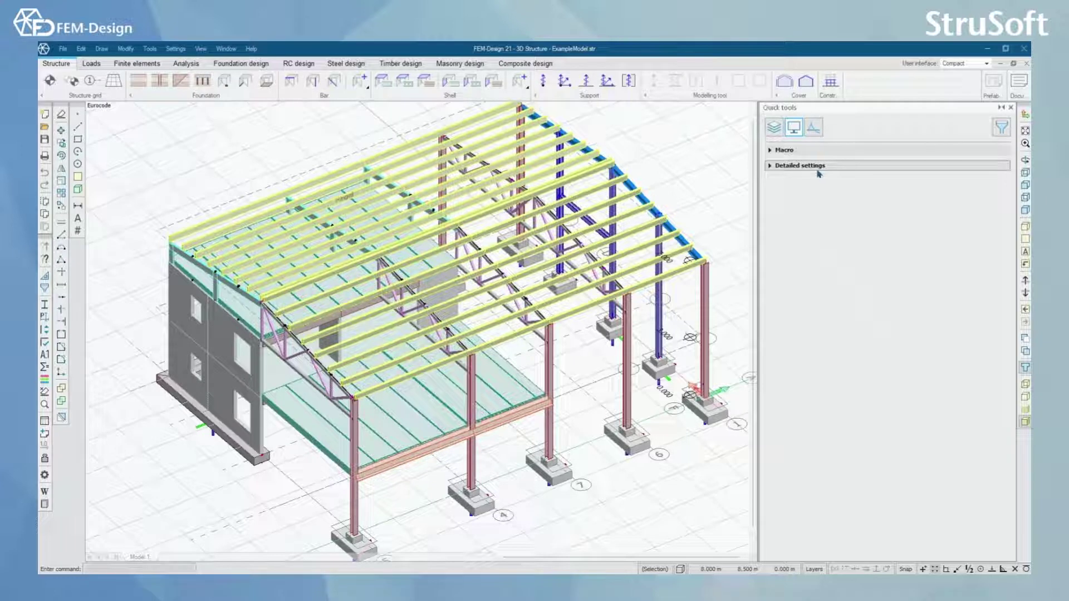
{"action": "left_click", "coordinate": [770, 151]}
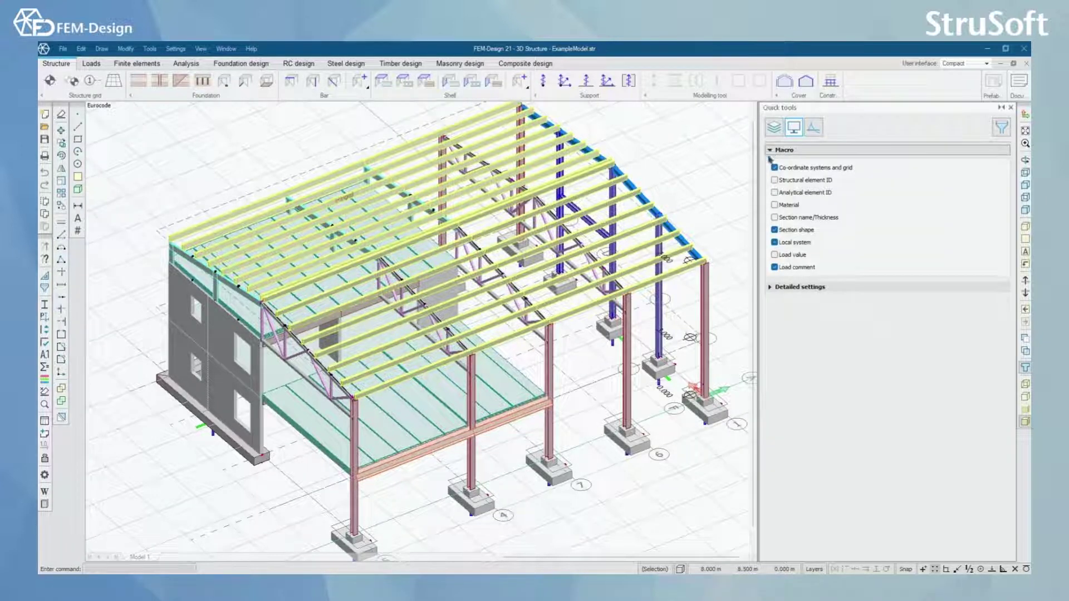
{"action": "left_click", "coordinate": [775, 180]}
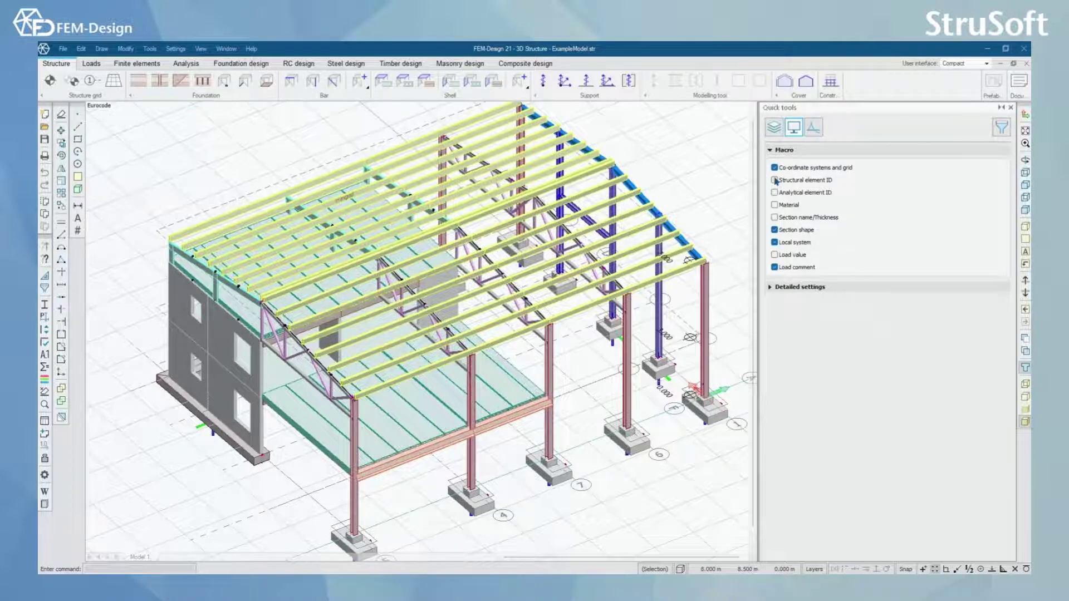
{"action": "scroll", "coordinate": [562, 356], "scroll_direction": "down", "scroll_amount": 2}
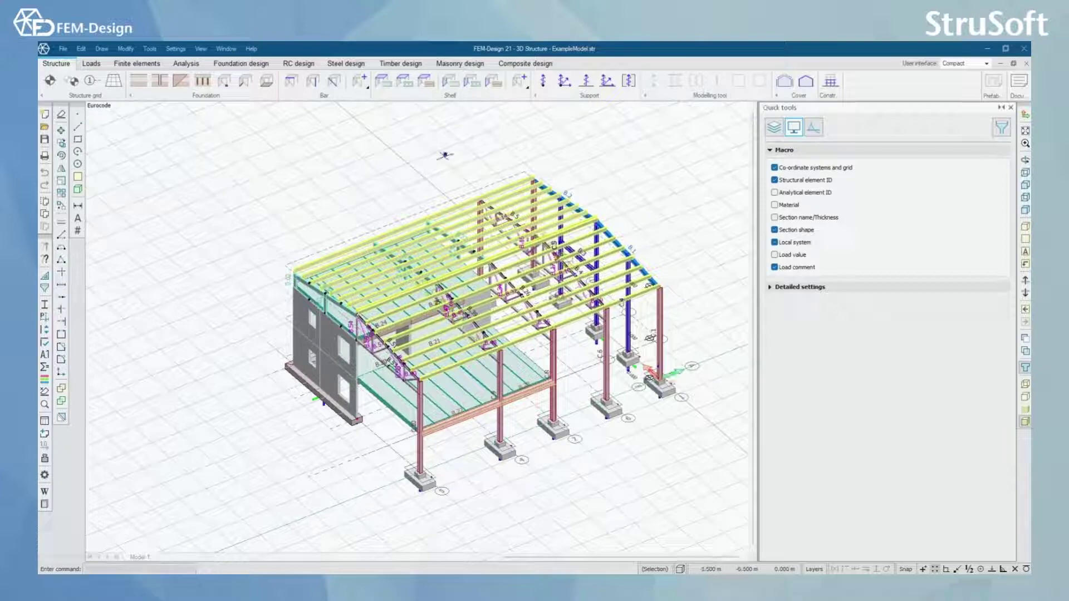
Hide the structural element ID labels, toggle Material labels on and off, and collapse Macro.
{"action": "middle_click_drag", "start_coordinate": [504, 440], "coordinate": [549, 443]}
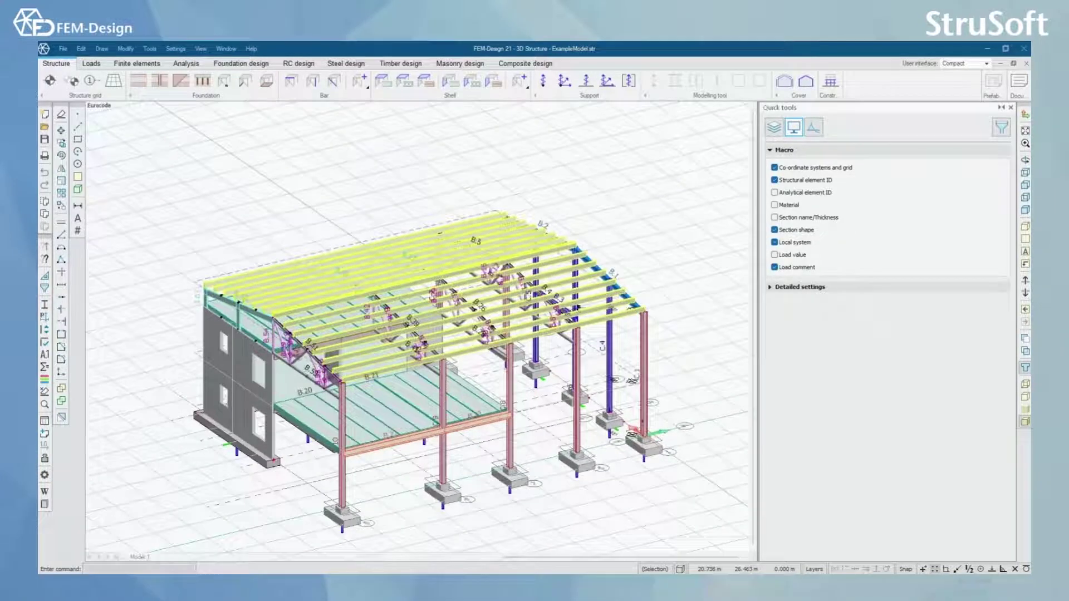
{"action": "middle_click_drag", "start_coordinate": [390, 418], "coordinate": [467, 440]}
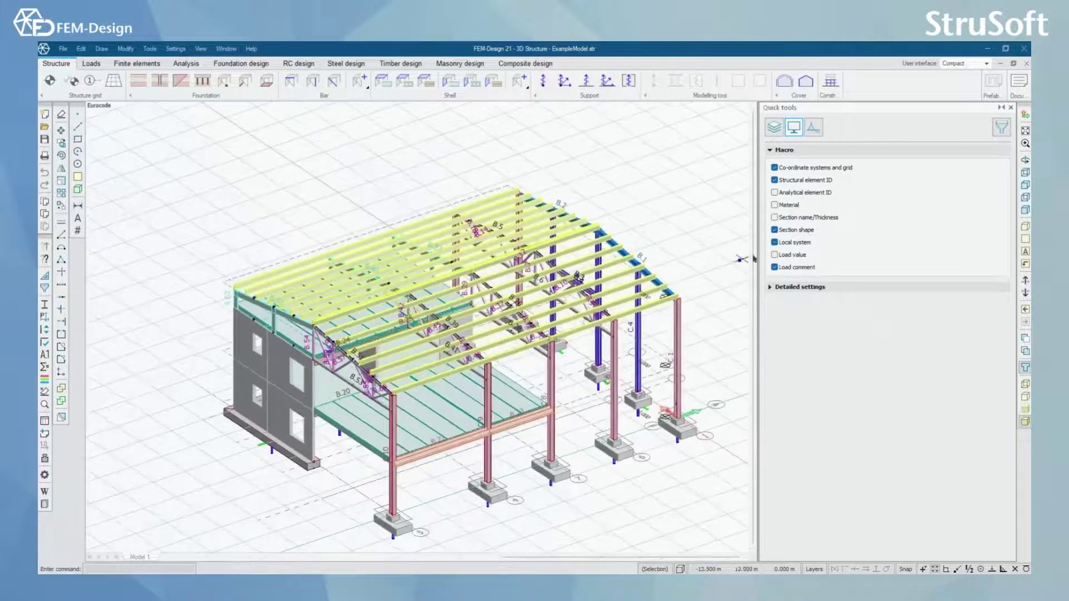
{"action": "left_click", "coordinate": [774, 181]}
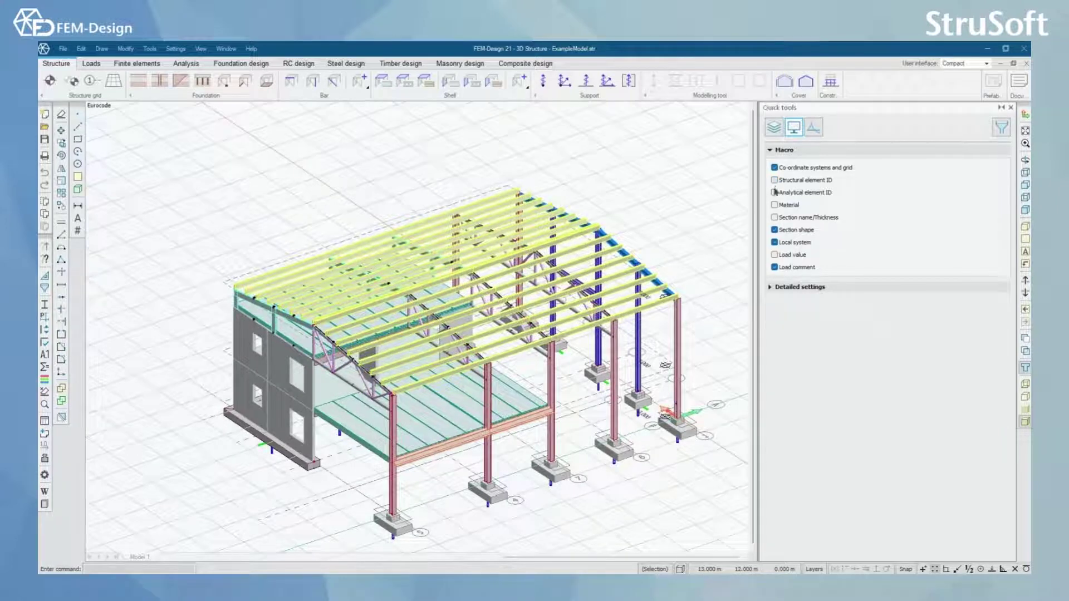
{"action": "left_click", "coordinate": [774, 206]}
{"action": "left_click", "coordinate": [774, 206]}
{"action": "left_click", "coordinate": [771, 151]}
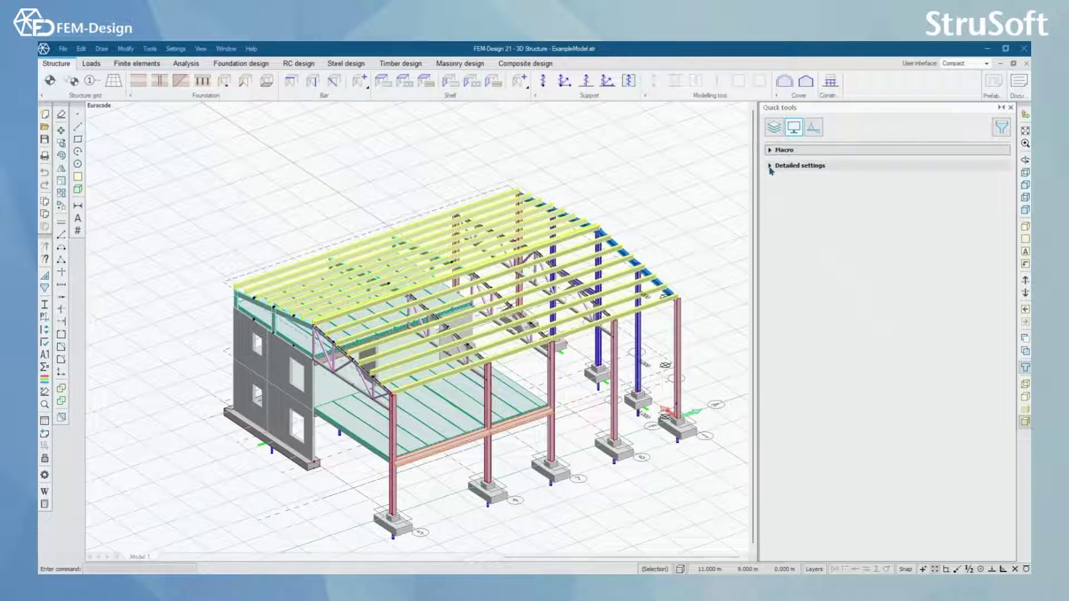
Expand Detailed settings, select Bars, and switch bar structural element ID labels on, then off.
{"action": "left_click", "coordinate": [771, 167]}
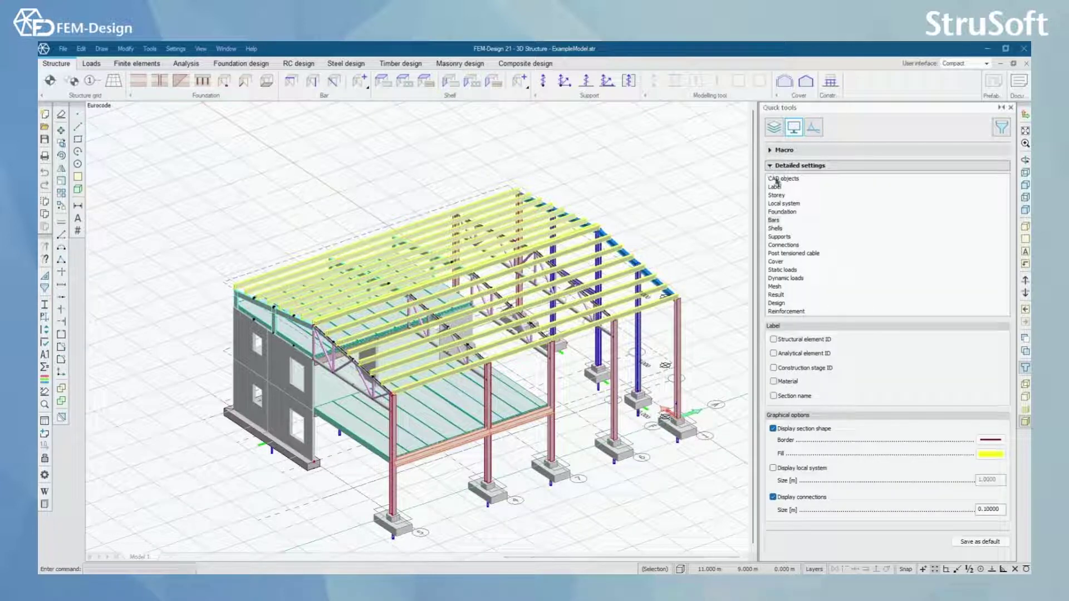
{"action": "left_click", "coordinate": [781, 212]}
{"action": "left_click", "coordinate": [777, 221]}
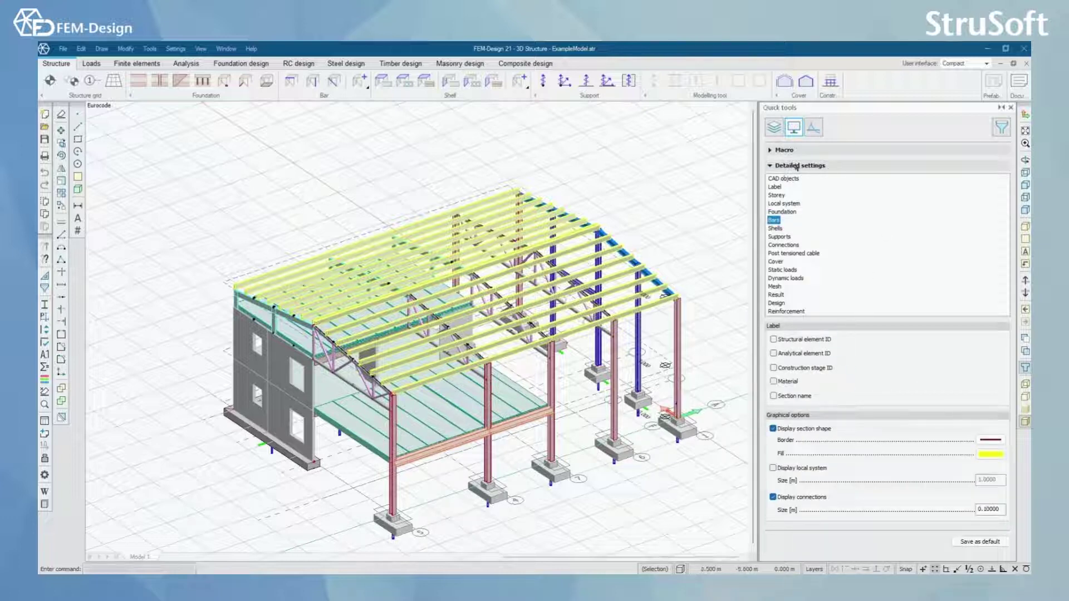
{"action": "scroll", "coordinate": [572, 397], "scroll_direction": "up", "scroll_amount": 3}
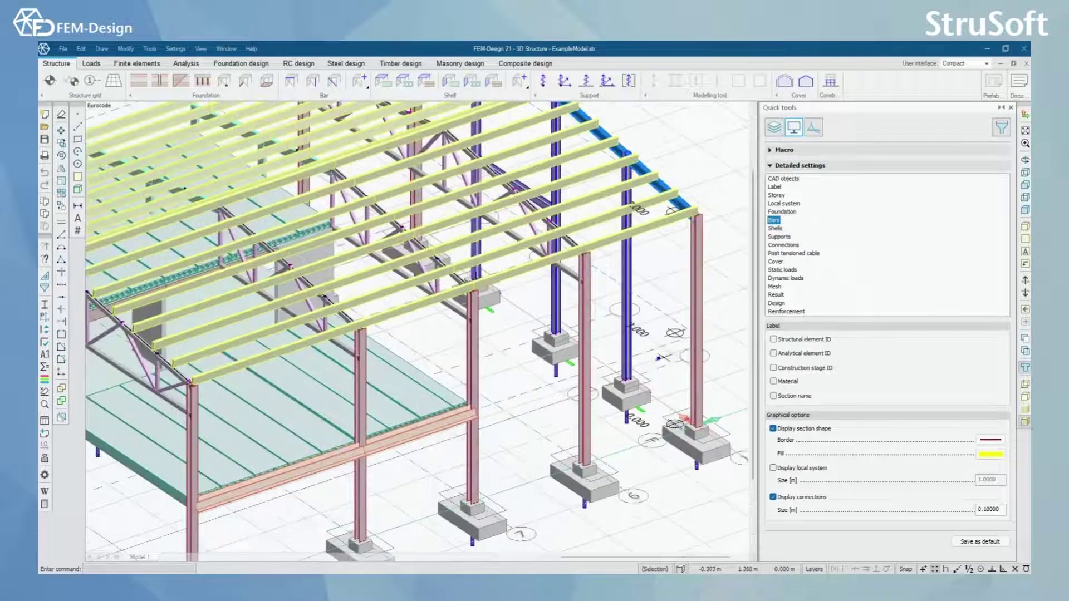
{"action": "left_click", "coordinate": [773, 339]}
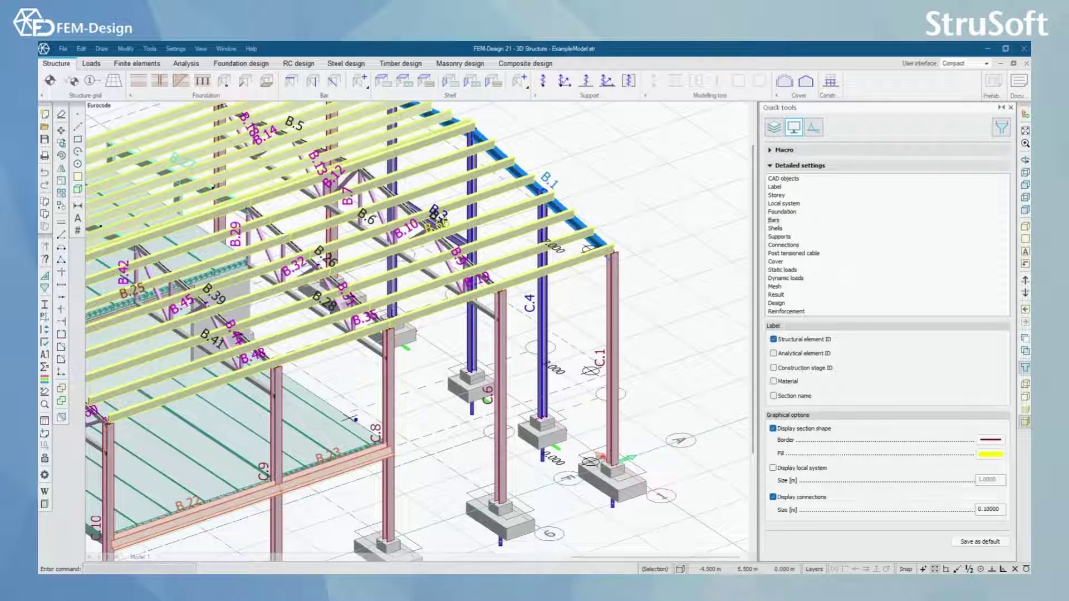
{"action": "scroll", "coordinate": [350, 417], "scroll_direction": "down", "scroll_amount": 5}
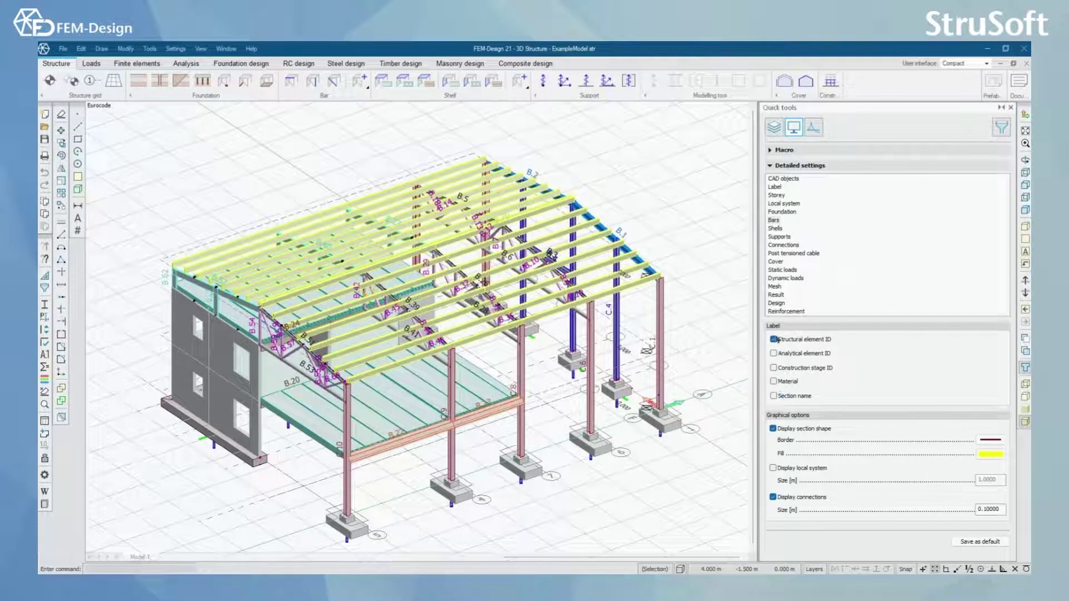
{"action": "left_click", "coordinate": [773, 339]}
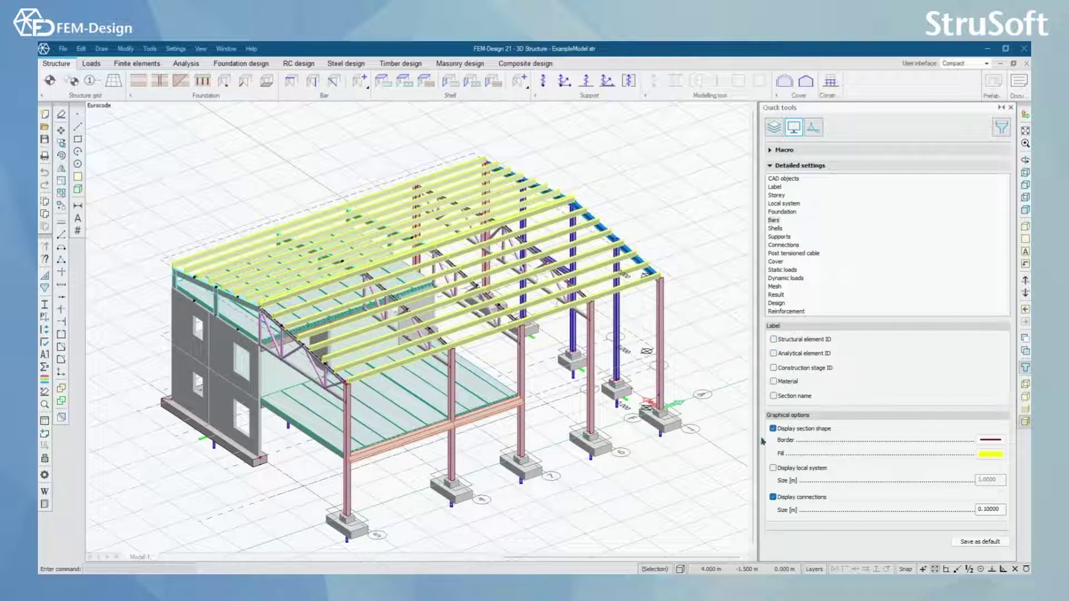
Browse the Shells, Supports and Connections display settings, then show the empty Results page.
{"action": "left_click", "coordinate": [776, 229]}
{"action": "left_click", "coordinate": [780, 237]}
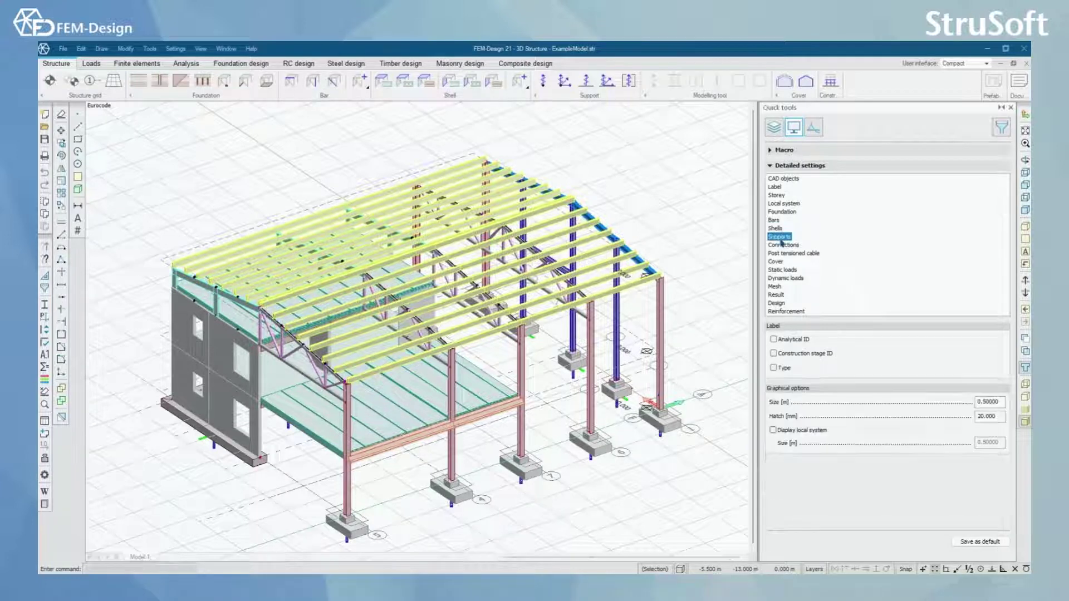
{"action": "left_click", "coordinate": [785, 246]}
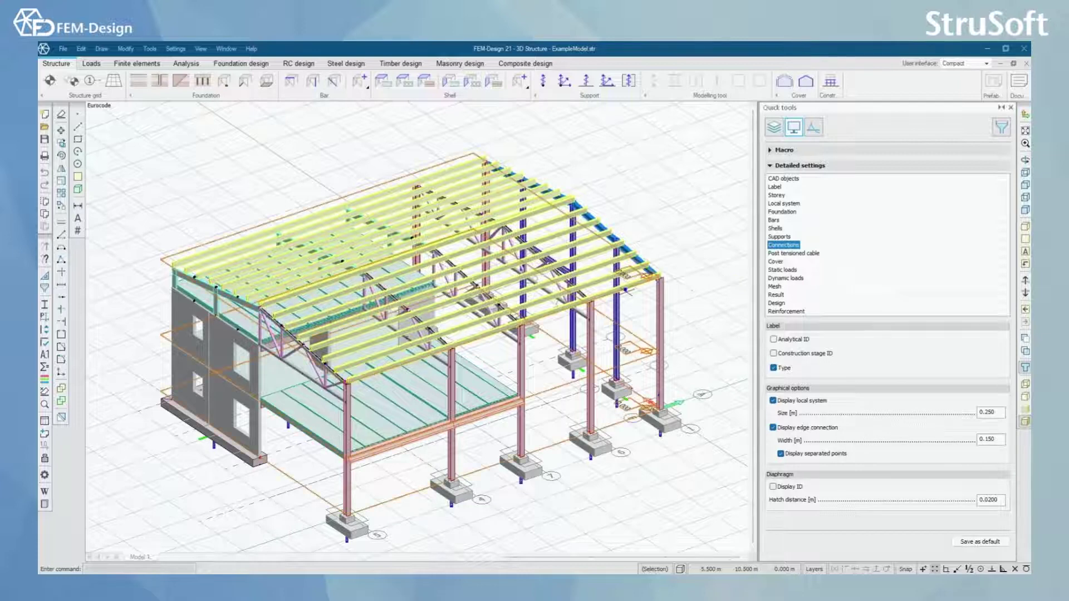
{"action": "left_click", "coordinate": [770, 166]}
{"action": "left_click", "coordinate": [813, 127]}
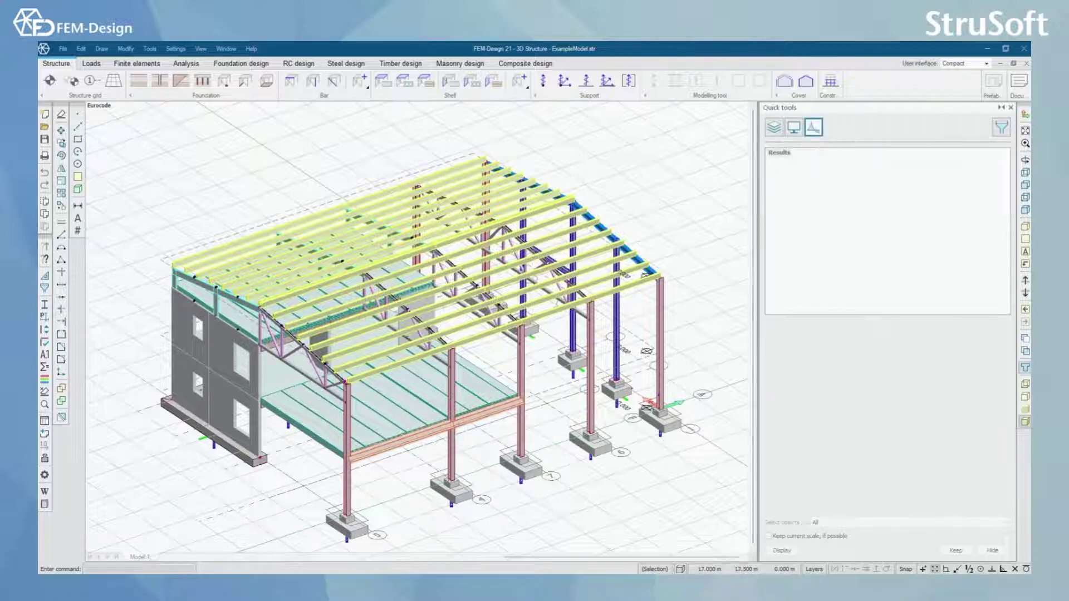
Hide the current displacement result via Analysis > Manage results and expand the Load cases results.
{"action": "left_click", "coordinate": [187, 64]}
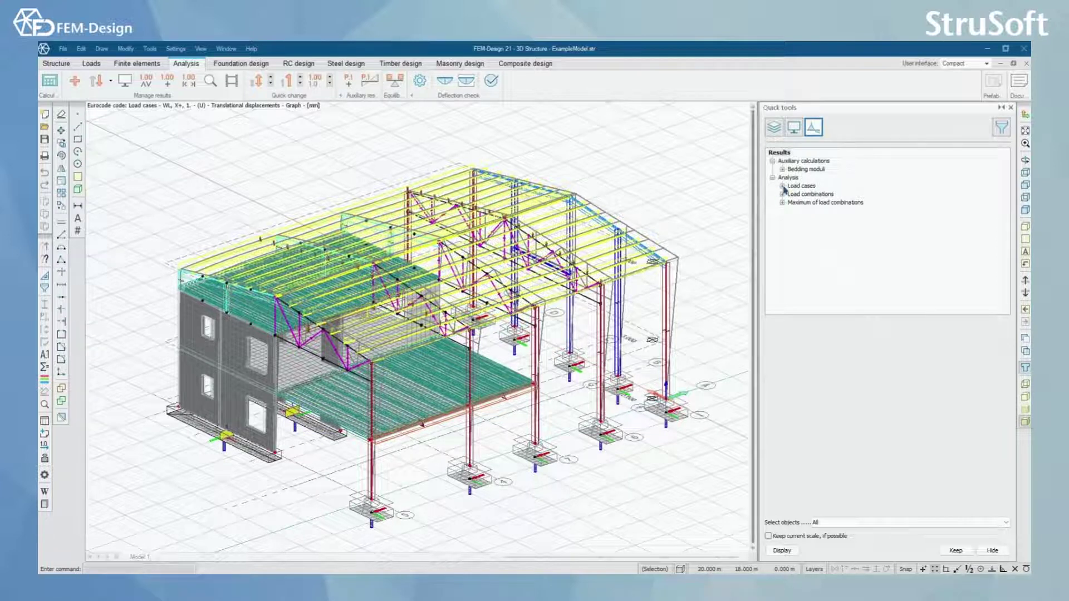
{"action": "left_click", "coordinate": [110, 84]}
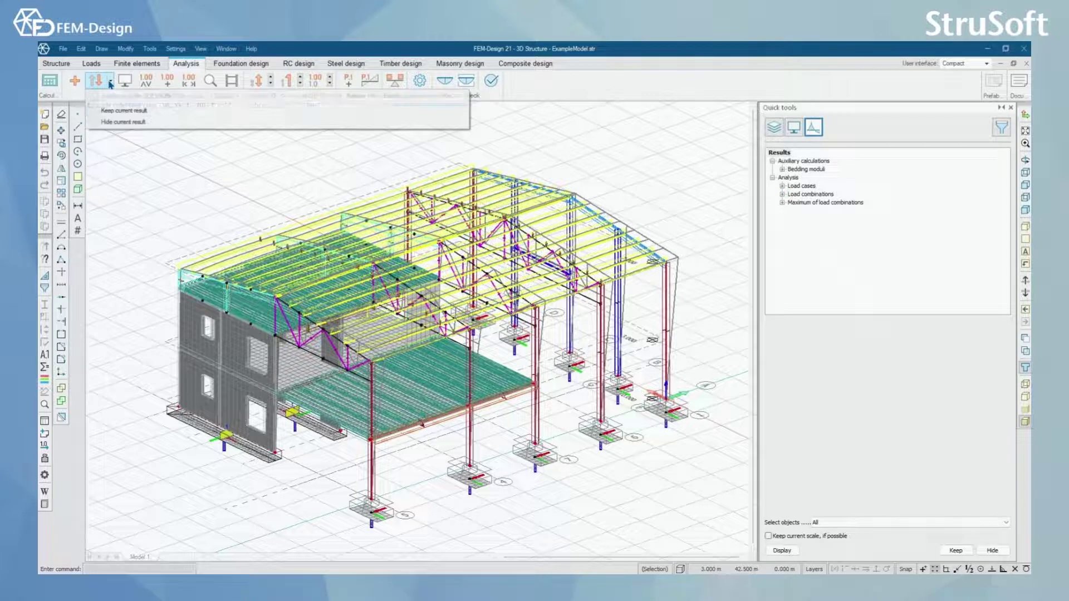
{"action": "left_click", "coordinate": [114, 122]}
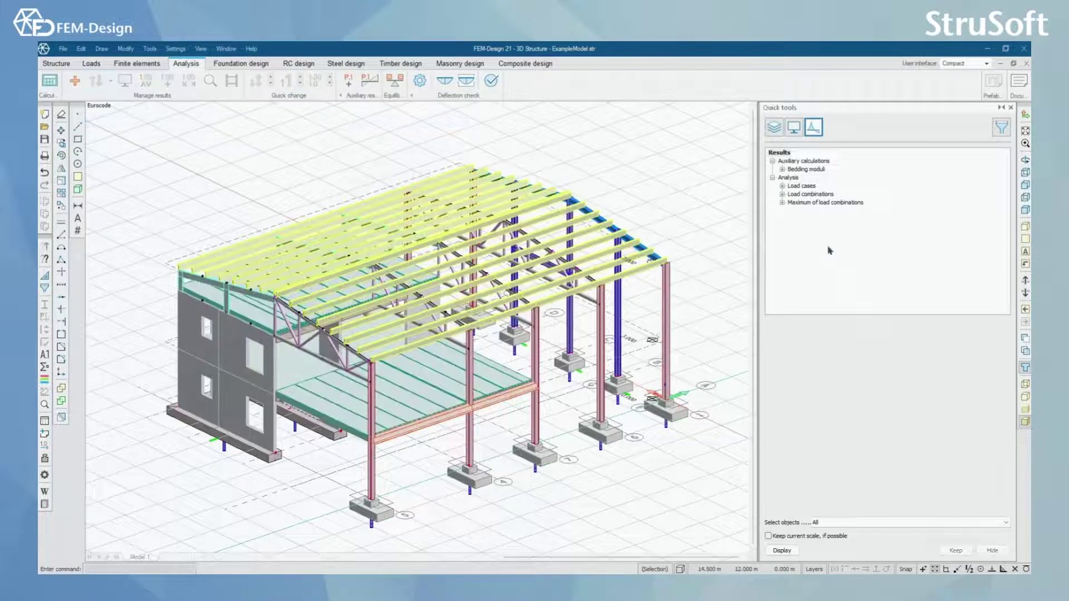
{"action": "left_click", "coordinate": [783, 187]}
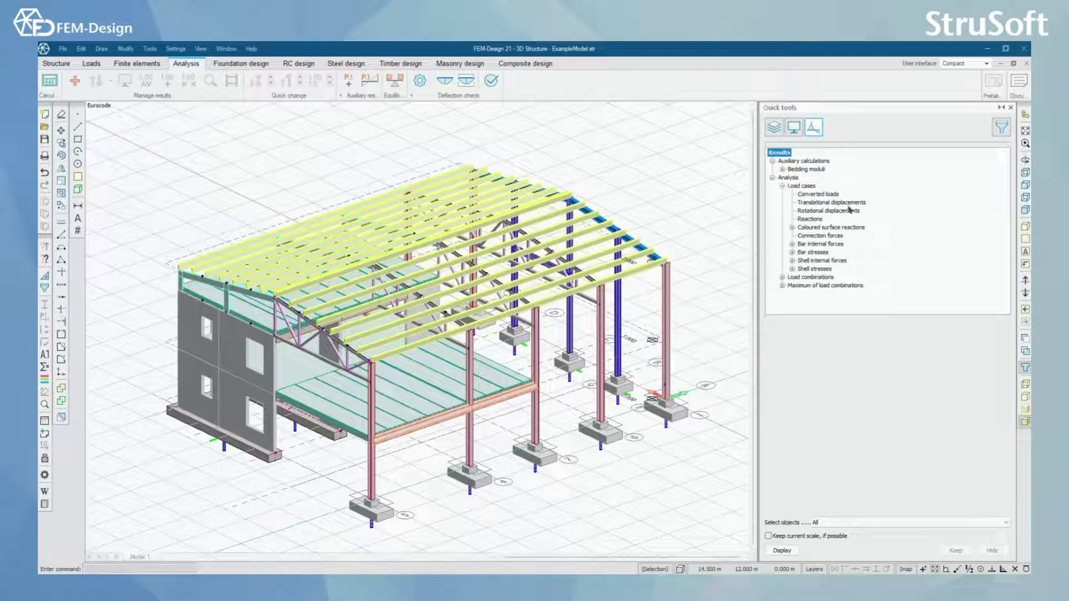
Display translational displacements for load case WL, X+, 1., inspect them, then return to Structure.
{"action": "left_click", "coordinate": [855, 204]}
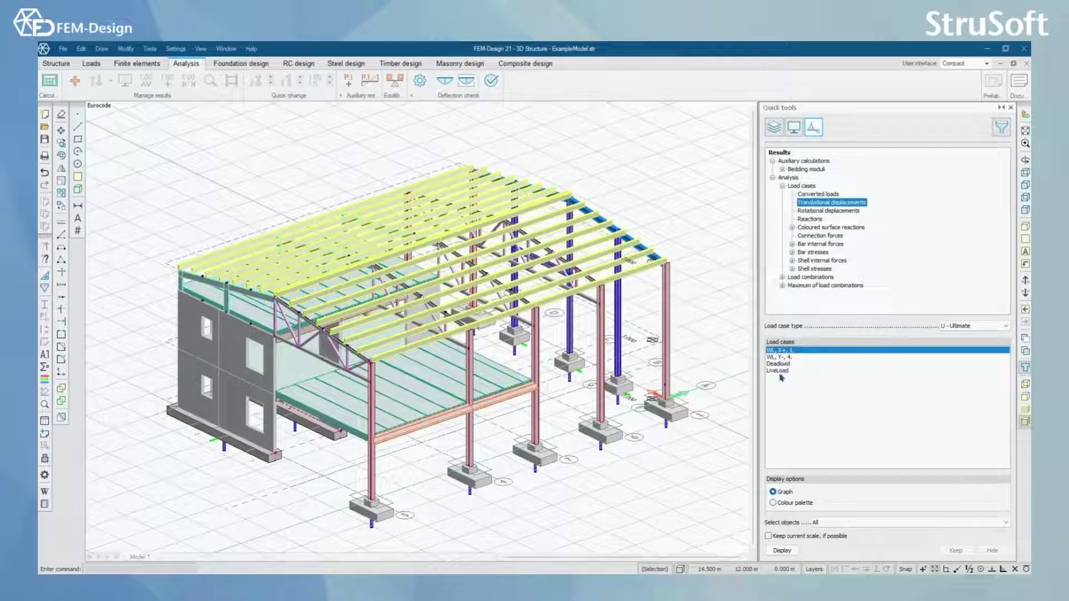
{"action": "left_click", "coordinate": [782, 550]}
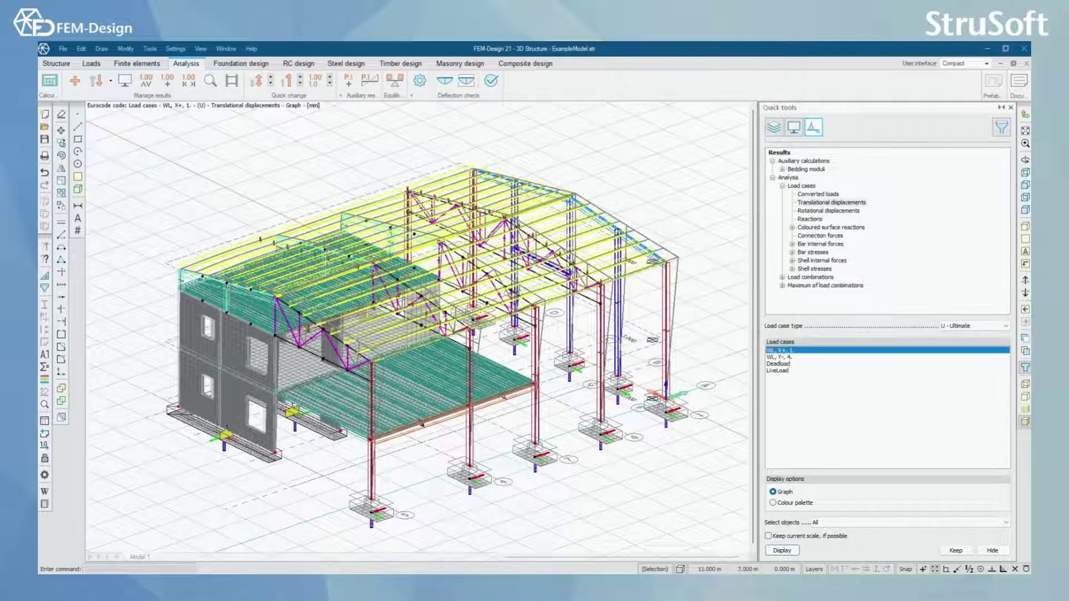
{"action": "scroll", "coordinate": [418, 323], "scroll_direction": "down", "scroll_amount": 3}
{"action": "left_click_drag", "start_coordinate": [418, 334], "coordinate": [351, 334]}
{"action": "key", "text": "Escape"}
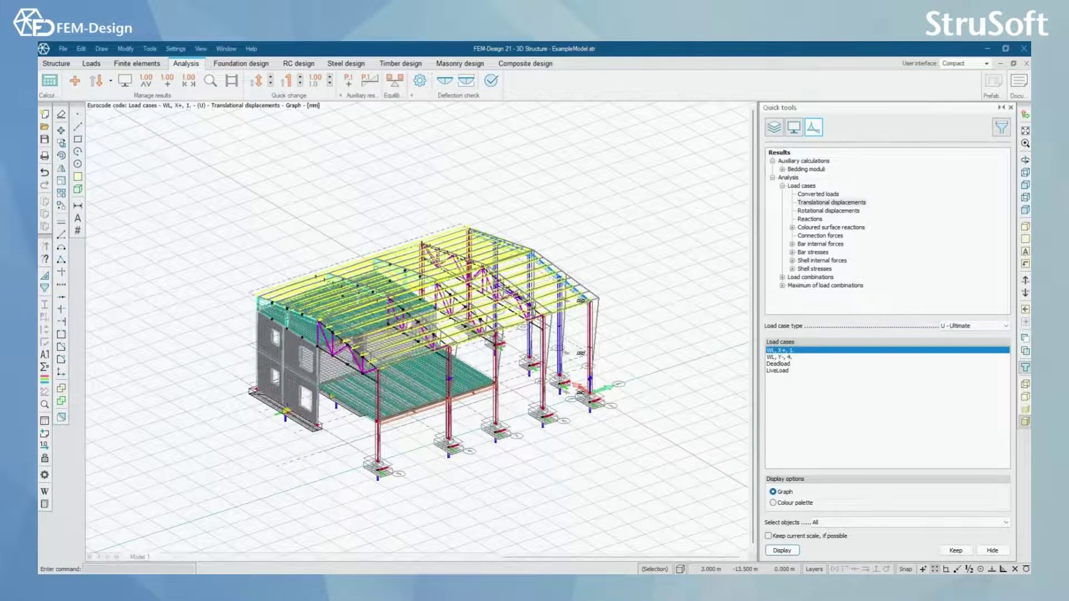
{"action": "scroll", "coordinate": [354, 401], "scroll_direction": "up", "scroll_amount": 2}
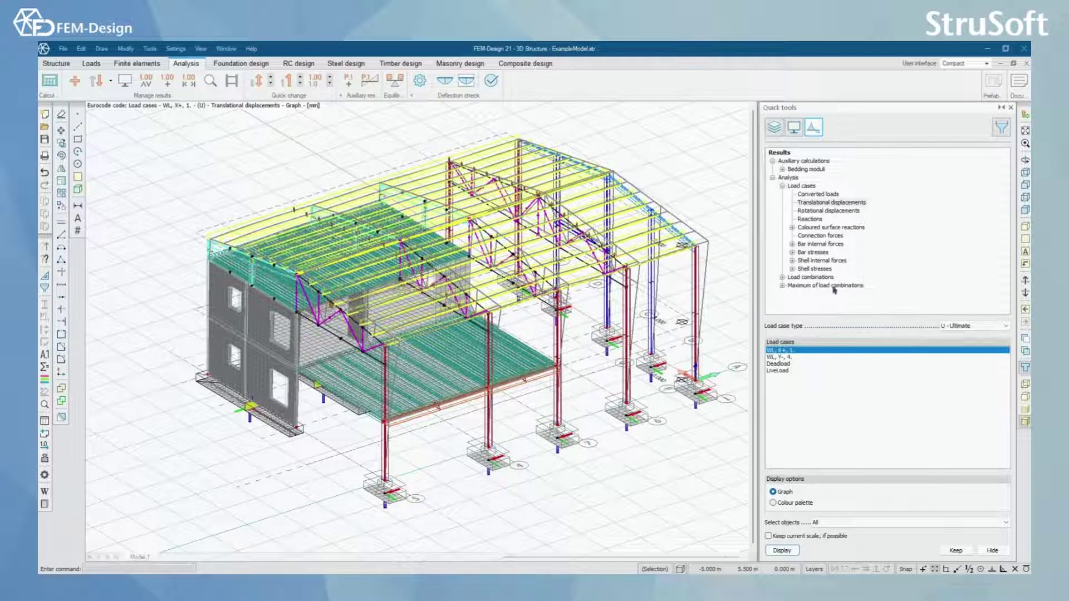
{"action": "left_click", "coordinate": [66, 66]}
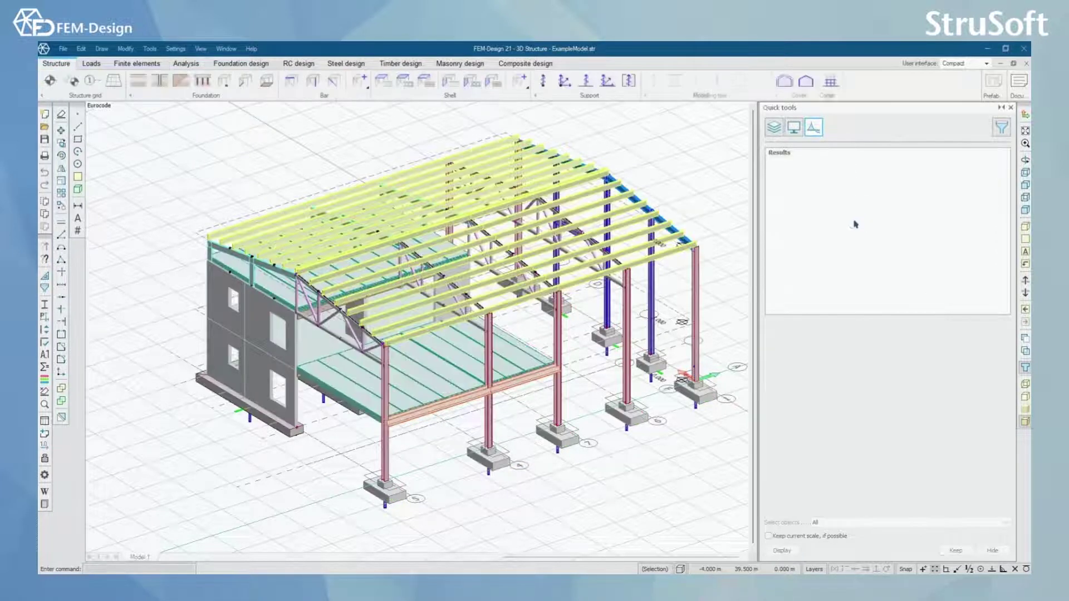
Open the Quick tools filter tree and highlight all elements on the gable-end frame's numbered axis.
{"action": "left_click", "coordinate": [1001, 130]}
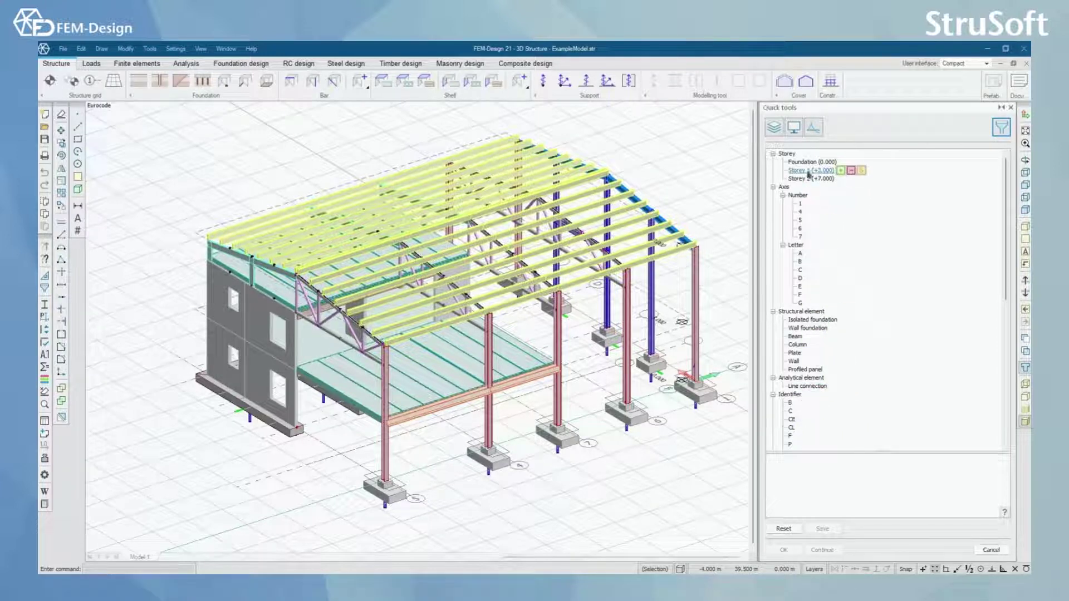
{"action": "mouse_move", "coordinate": [811, 197]}
{"action": "mouse_move", "coordinate": [832, 320]}
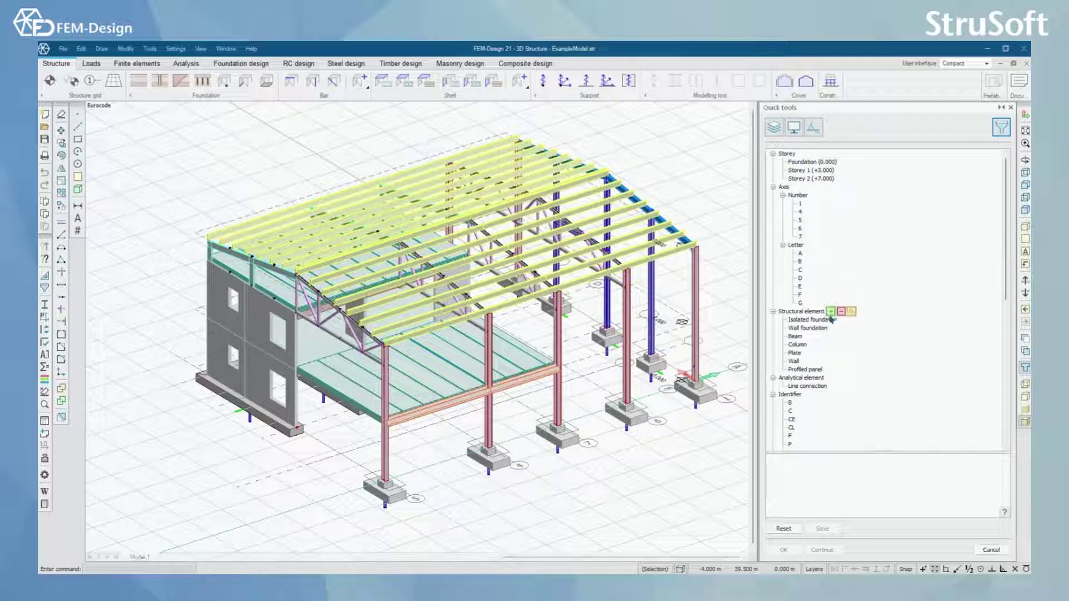
{"action": "mouse_move", "coordinate": [827, 406]}
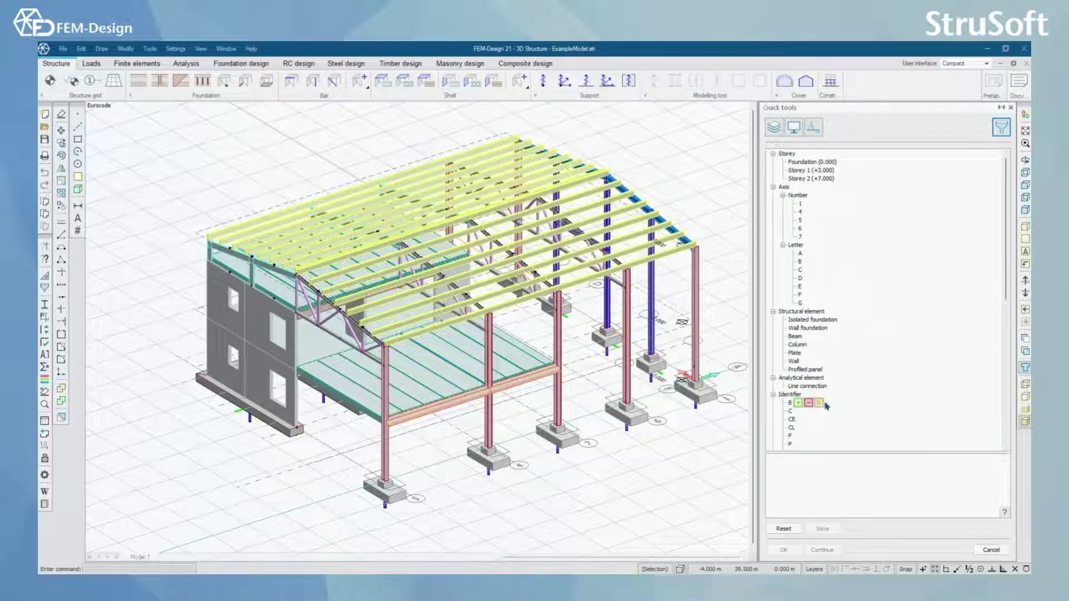
{"action": "scroll", "coordinate": [826, 404], "scroll_direction": "down", "scroll_amount": 6}
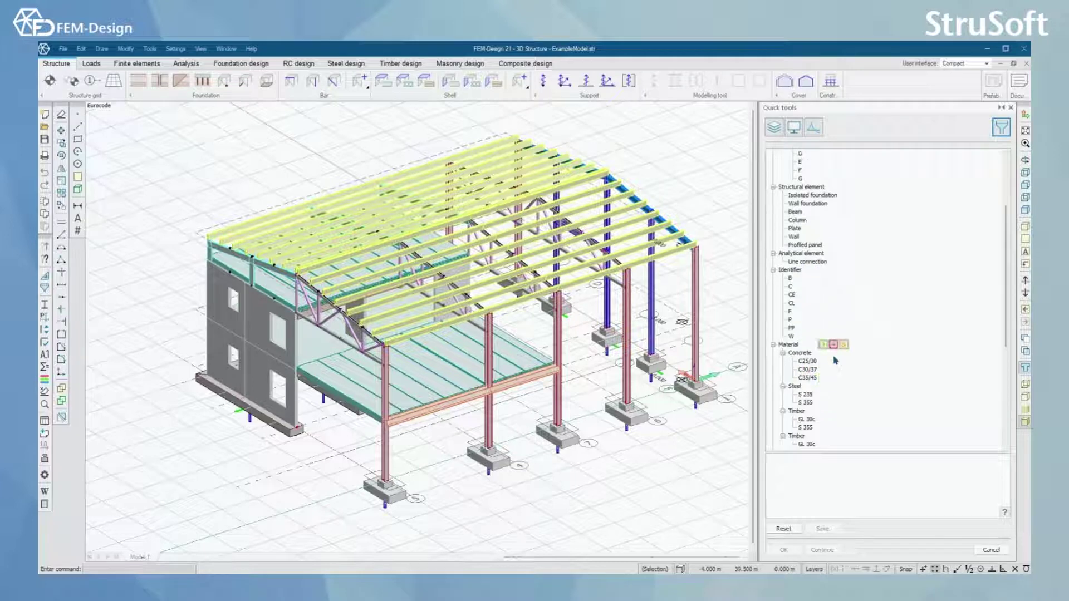
{"action": "scroll", "coordinate": [841, 410], "scroll_direction": "down", "scroll_amount": 6}
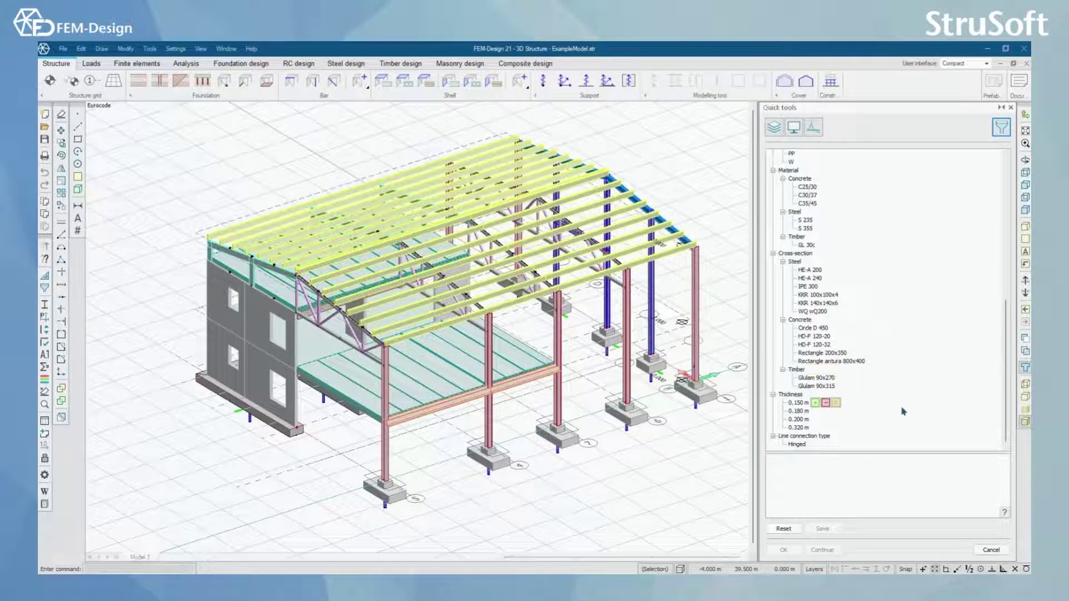
{"action": "scroll", "coordinate": [880, 387], "scroll_direction": "up", "scroll_amount": 10}
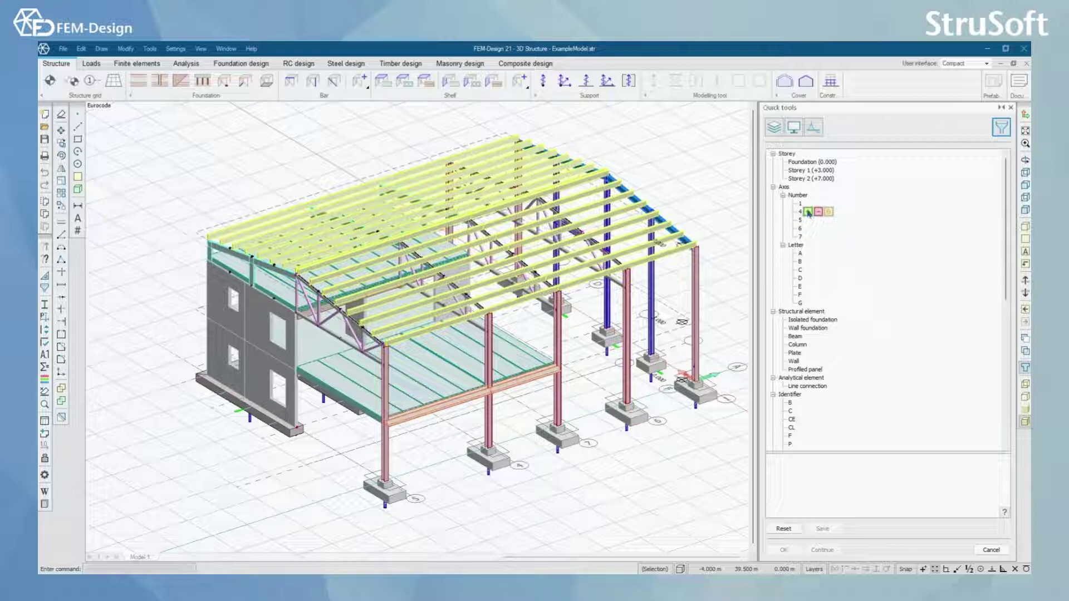
{"action": "left_click", "coordinate": [808, 205]}
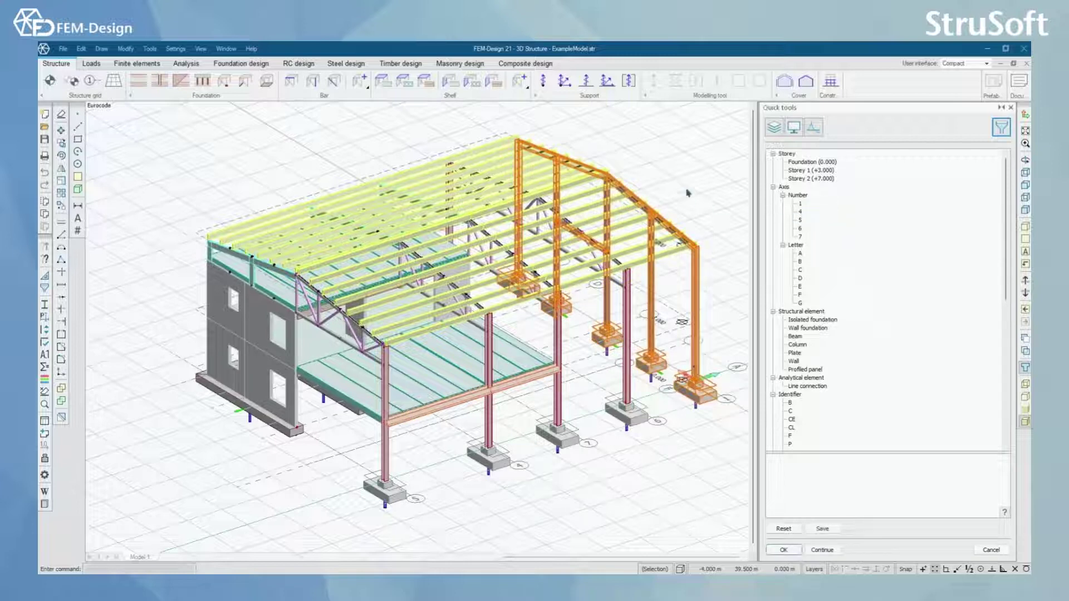